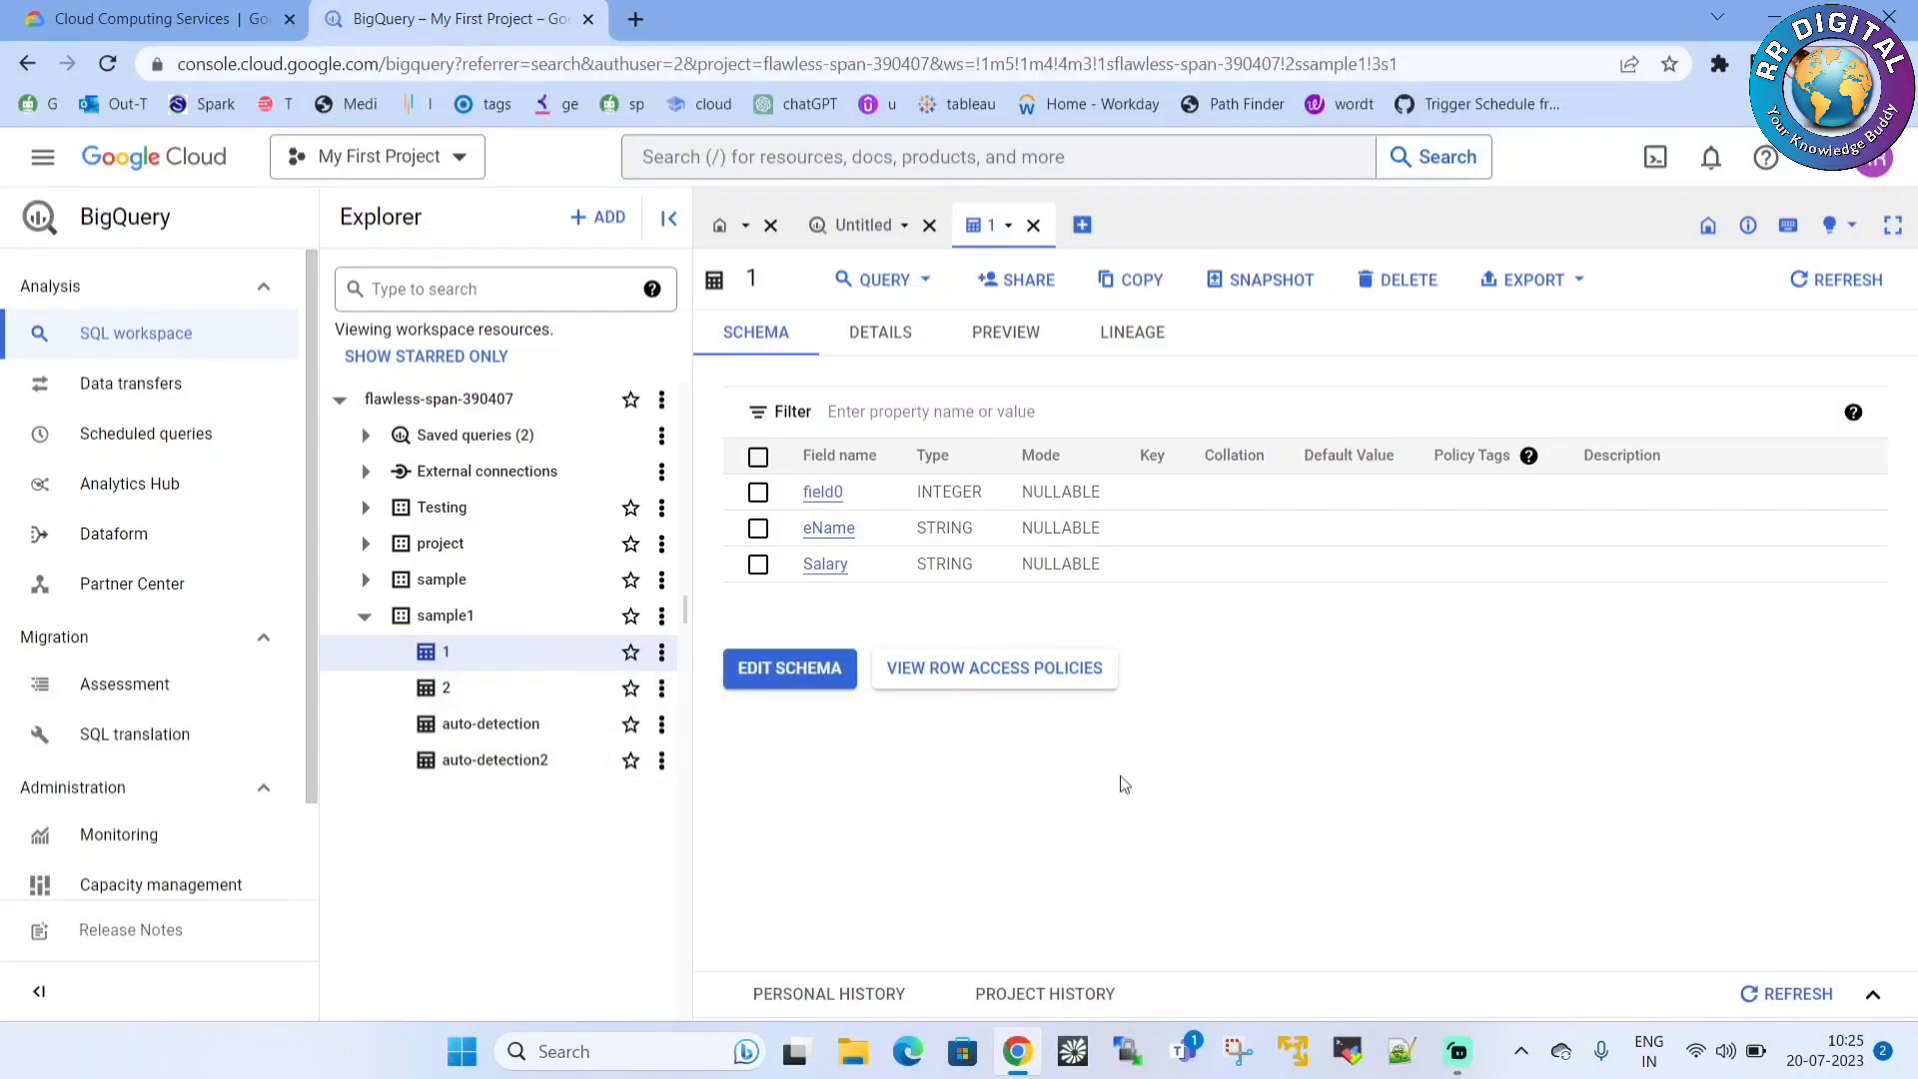
In table 1's schema, give the eName field the default value ram and the description "updated as ram", and save the schema.
click(829, 677)
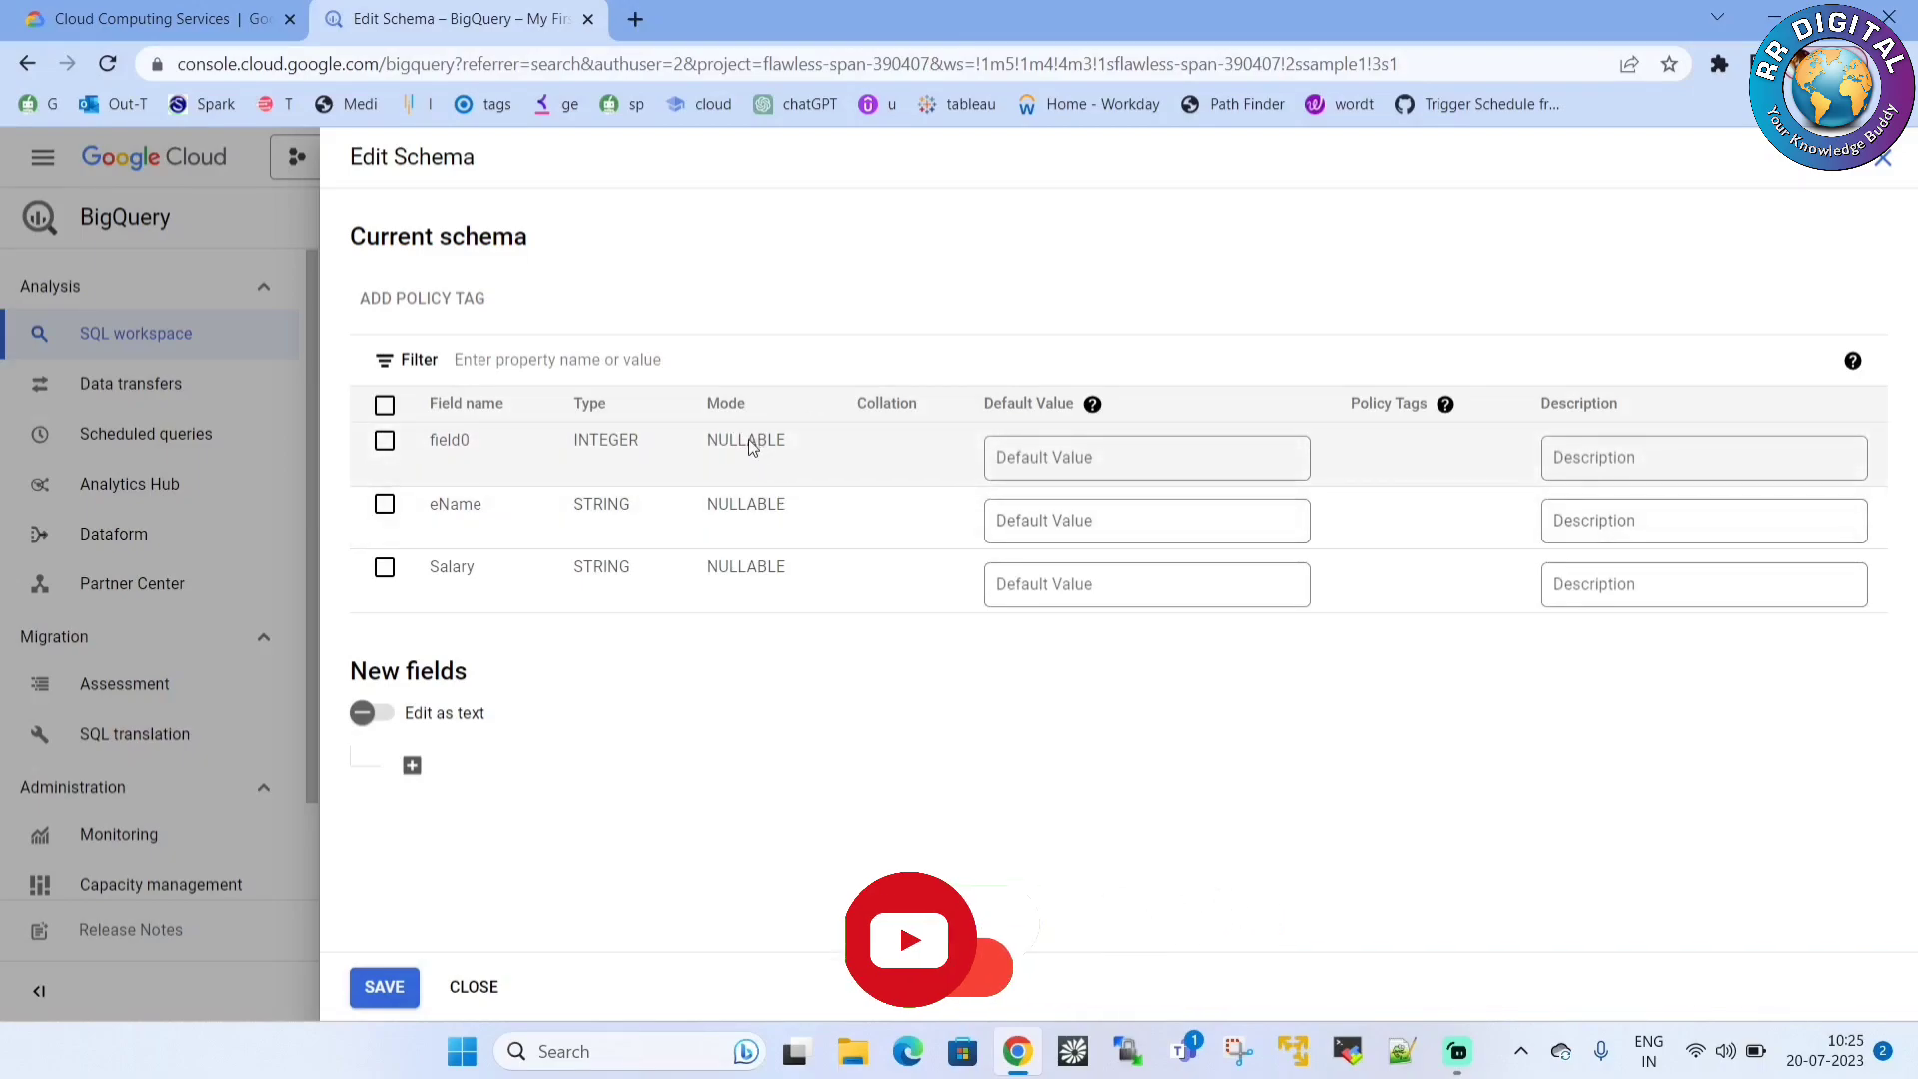
click(1102, 459)
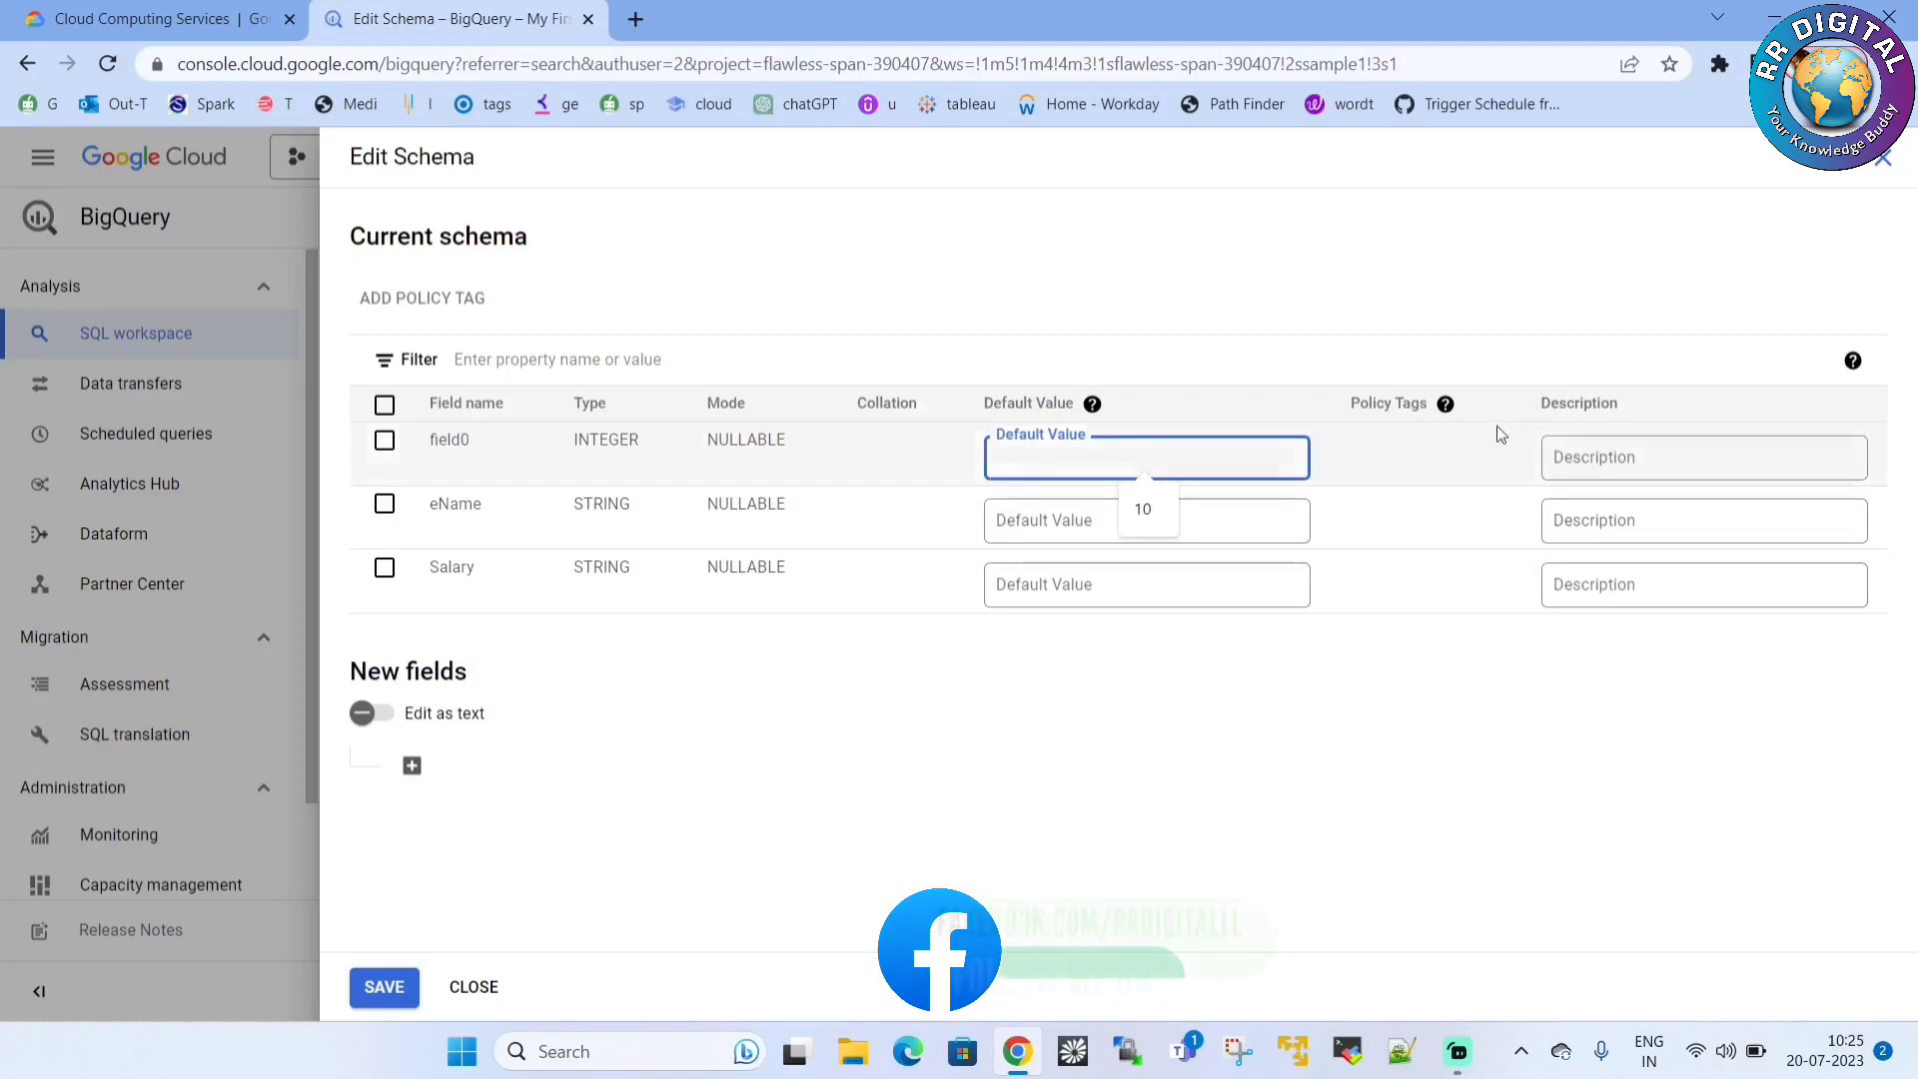
click(1591, 468)
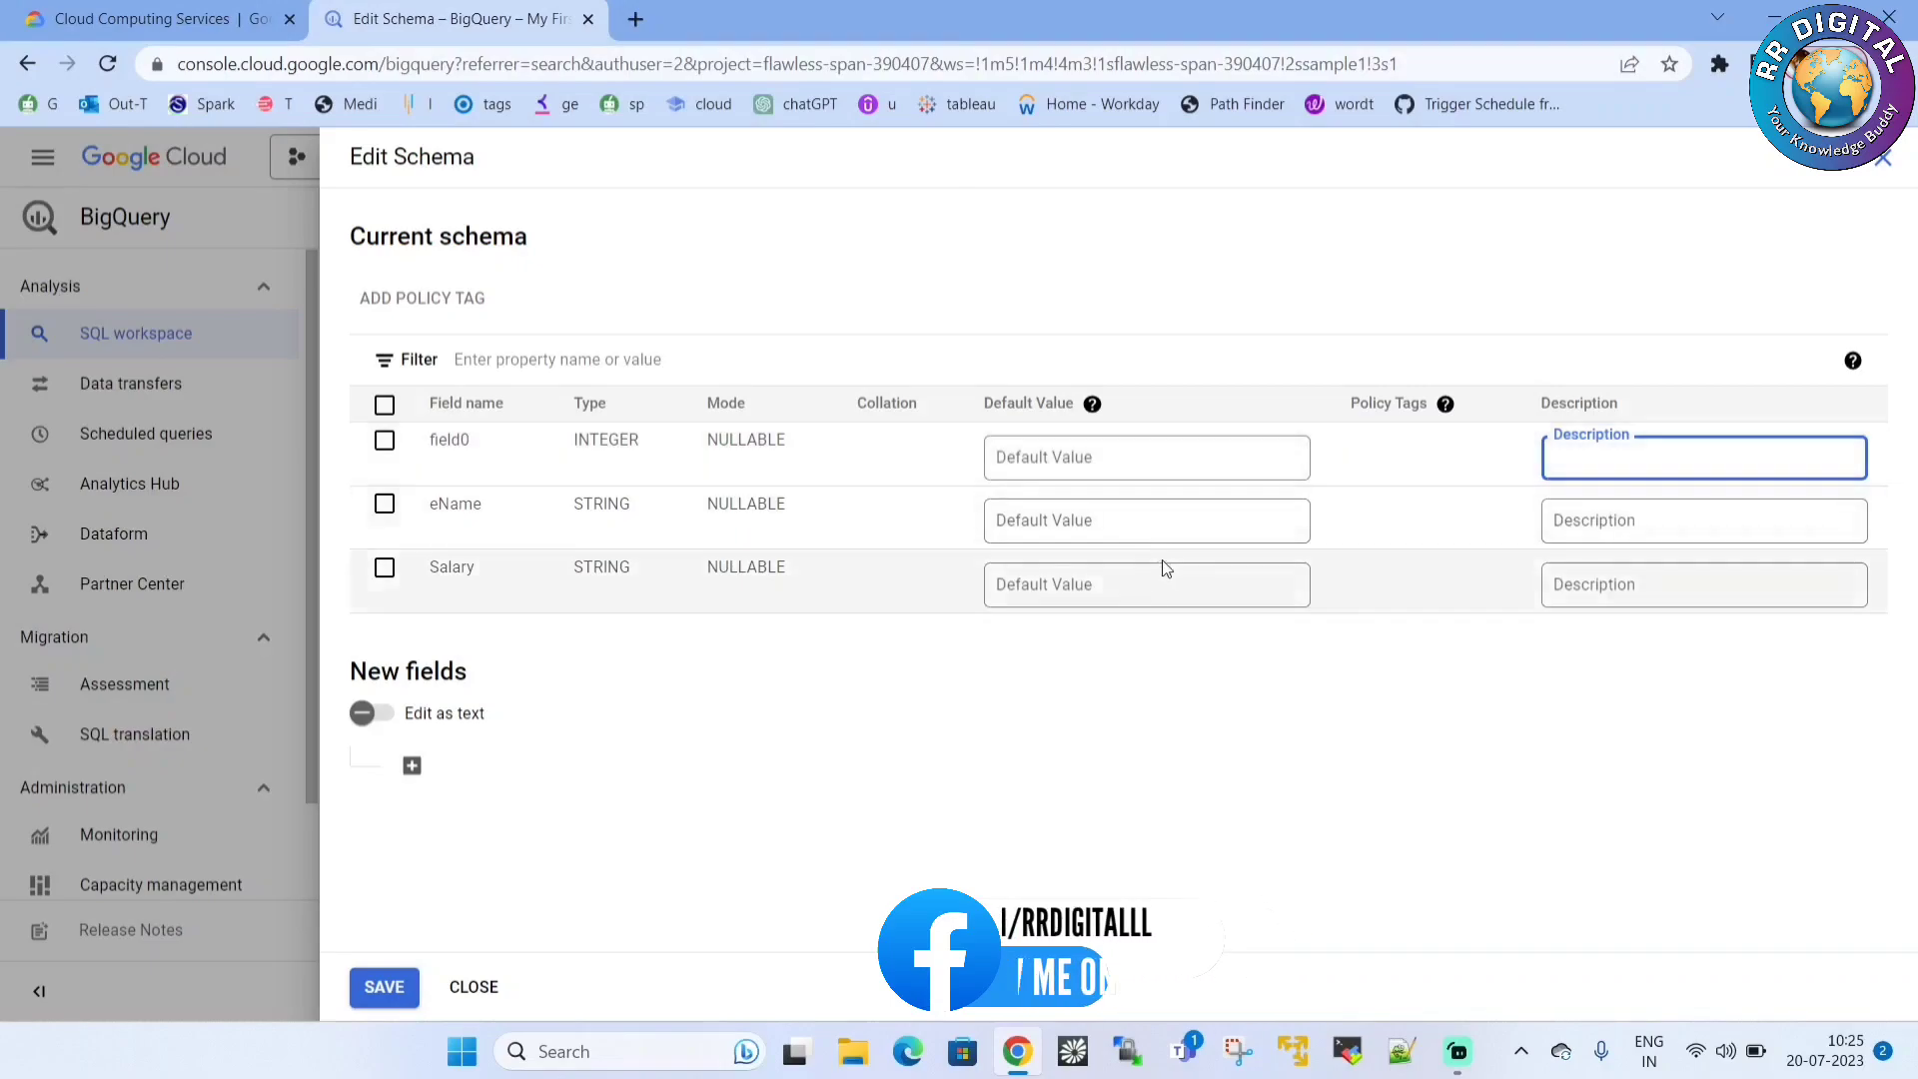
click(1149, 528)
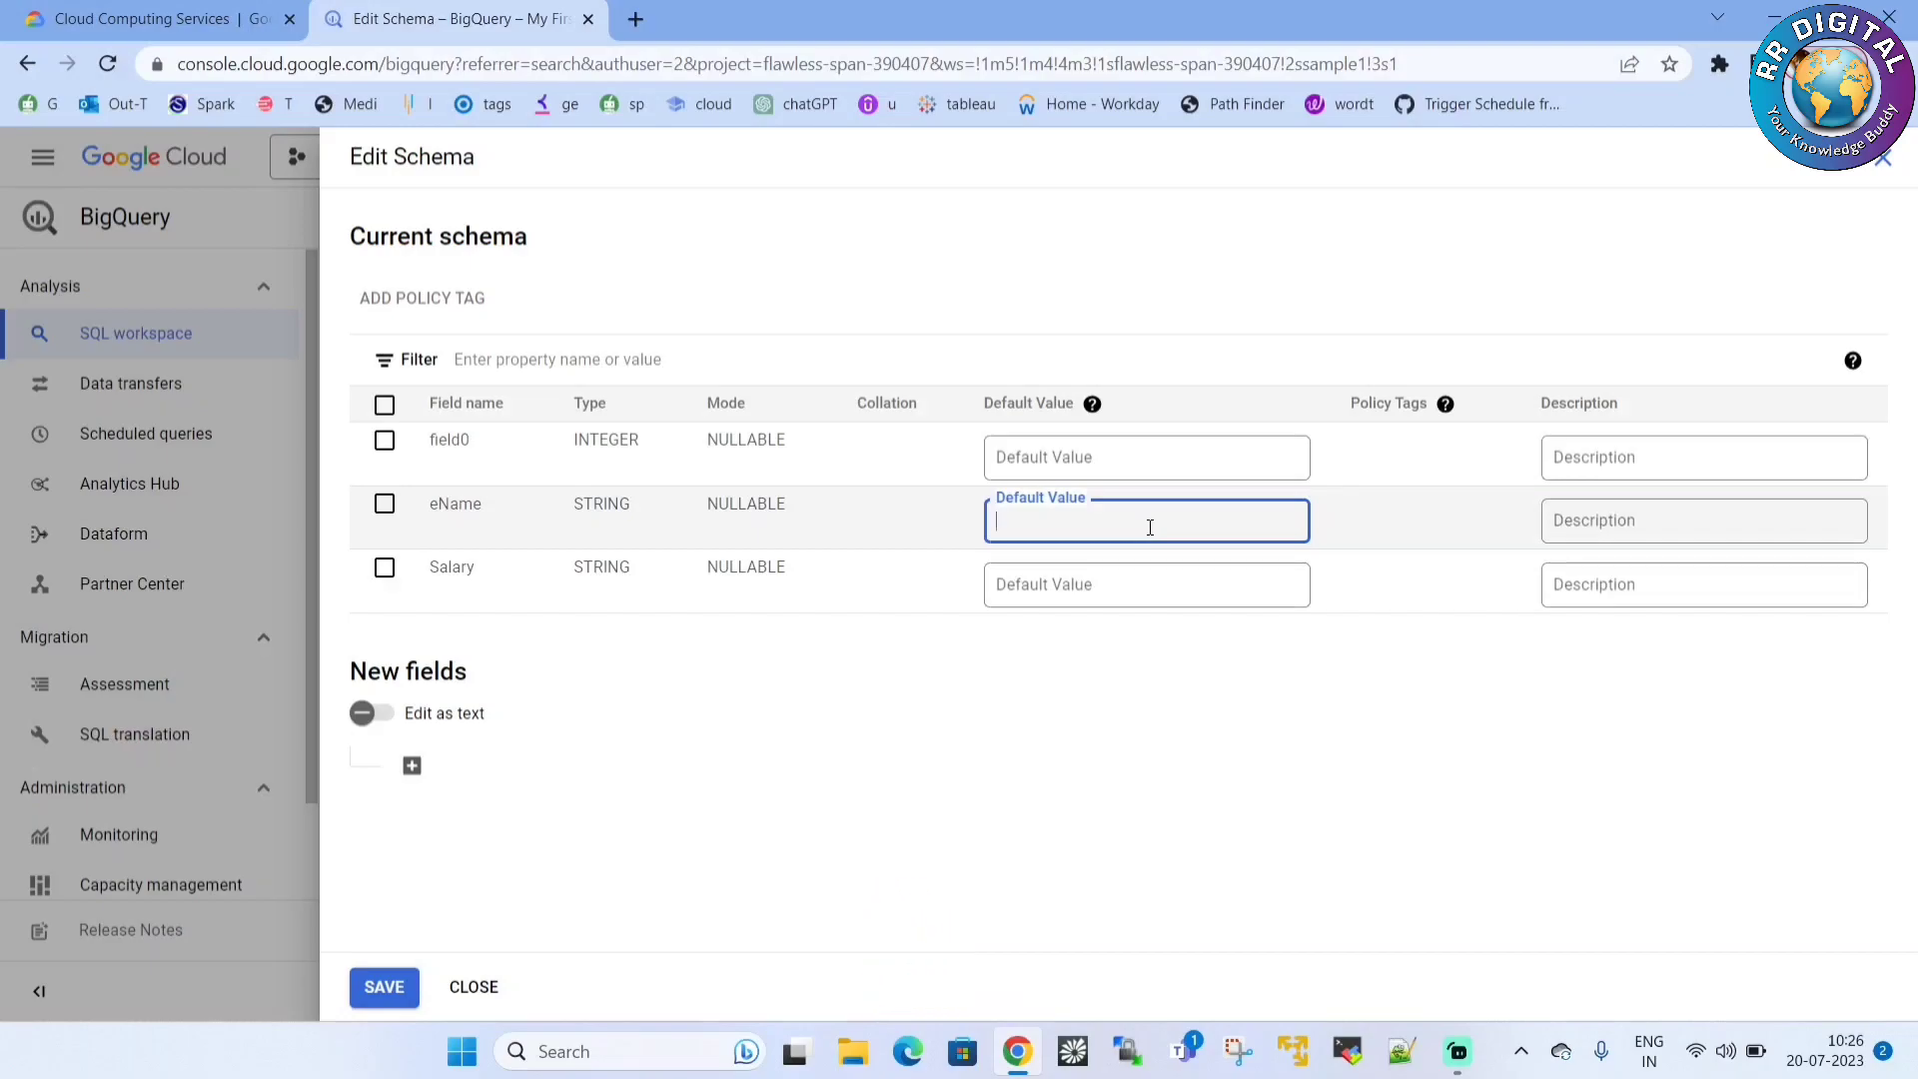
text(ram)
click(1628, 535)
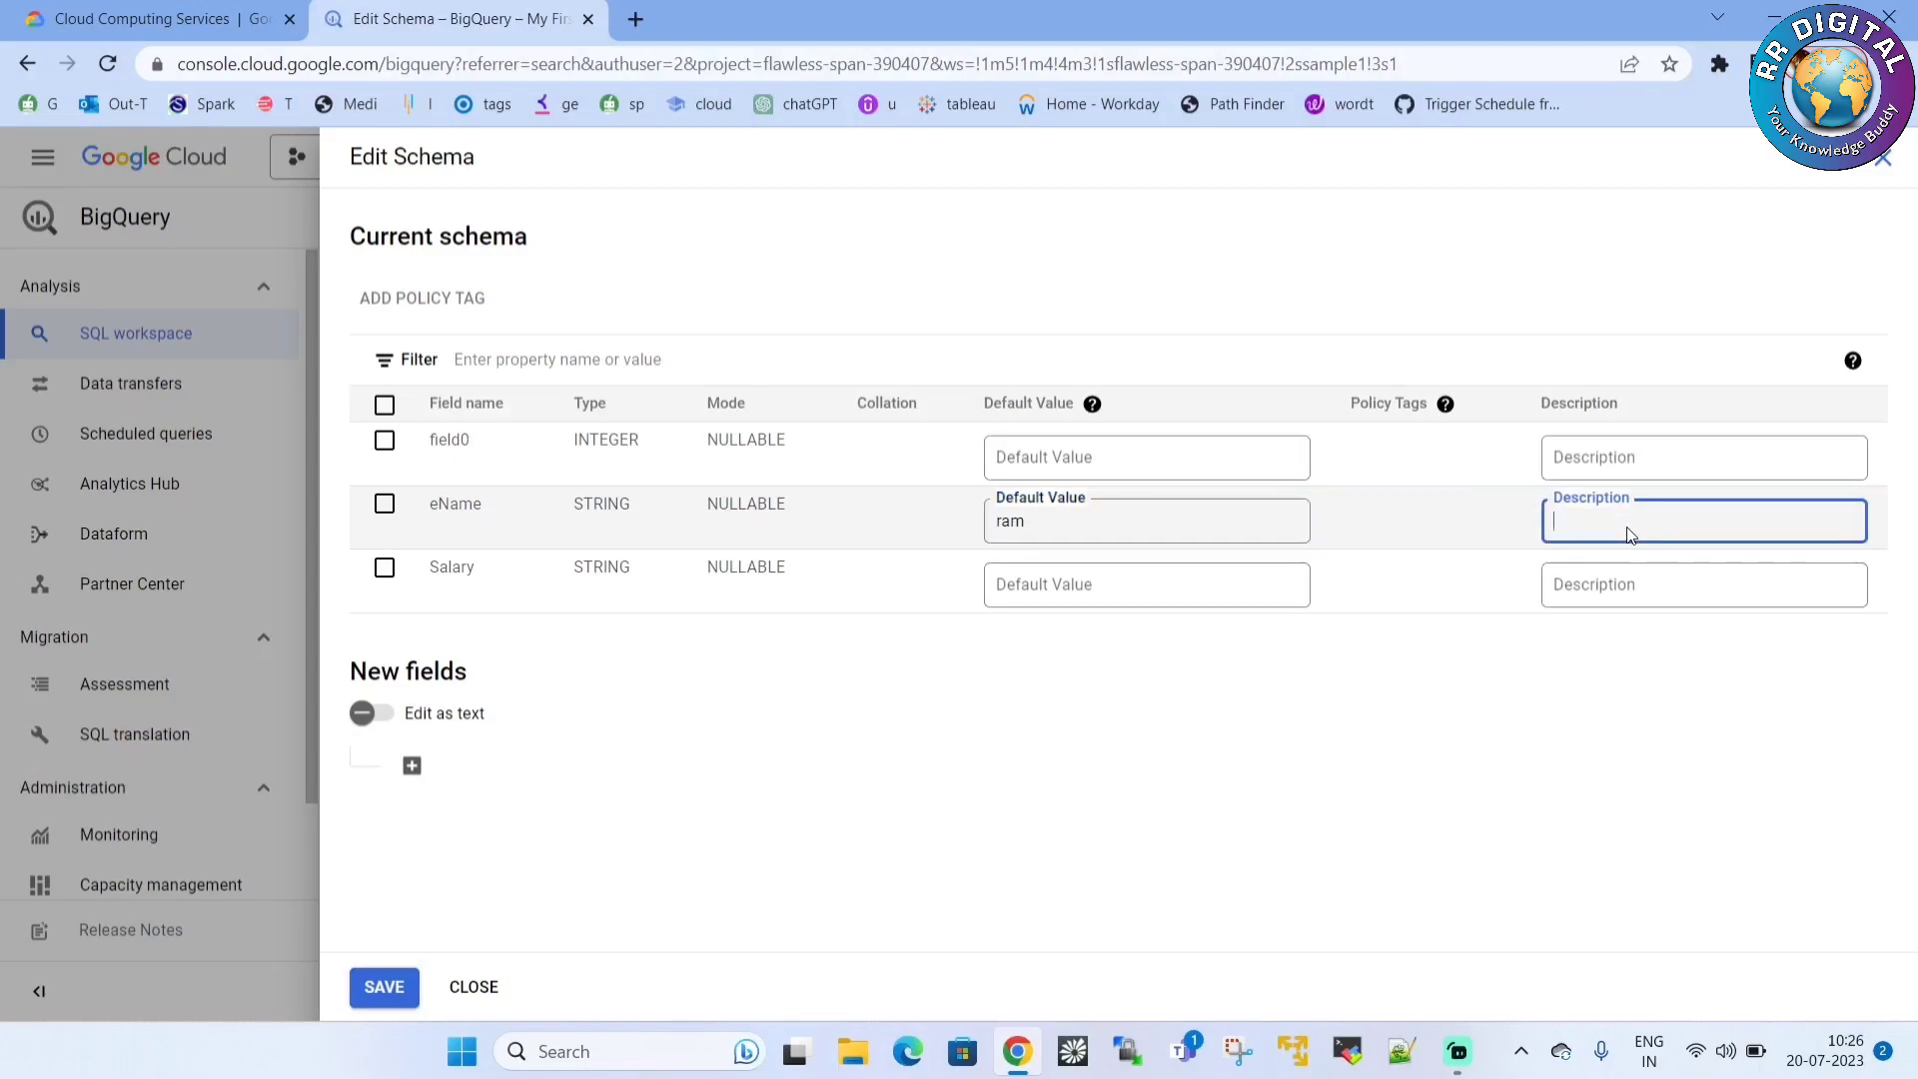
text(updated as ram)
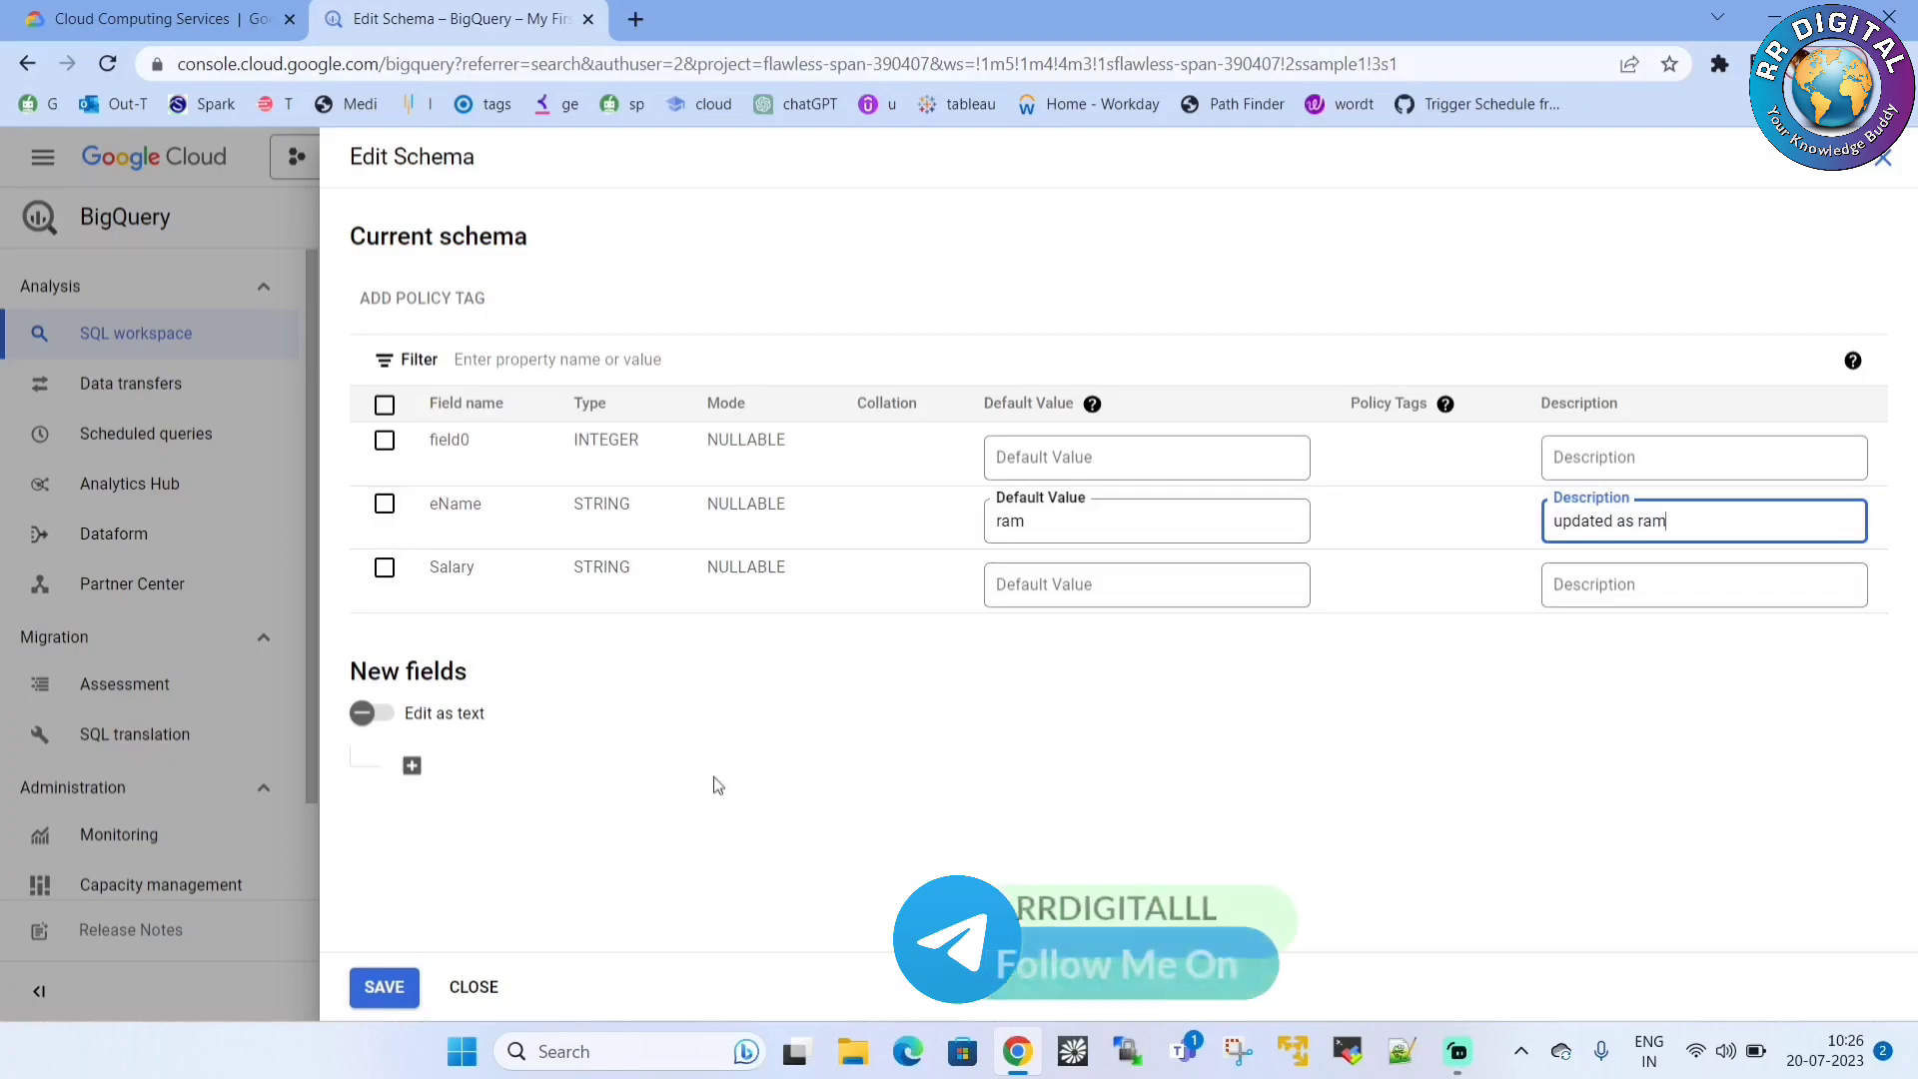
click(393, 996)
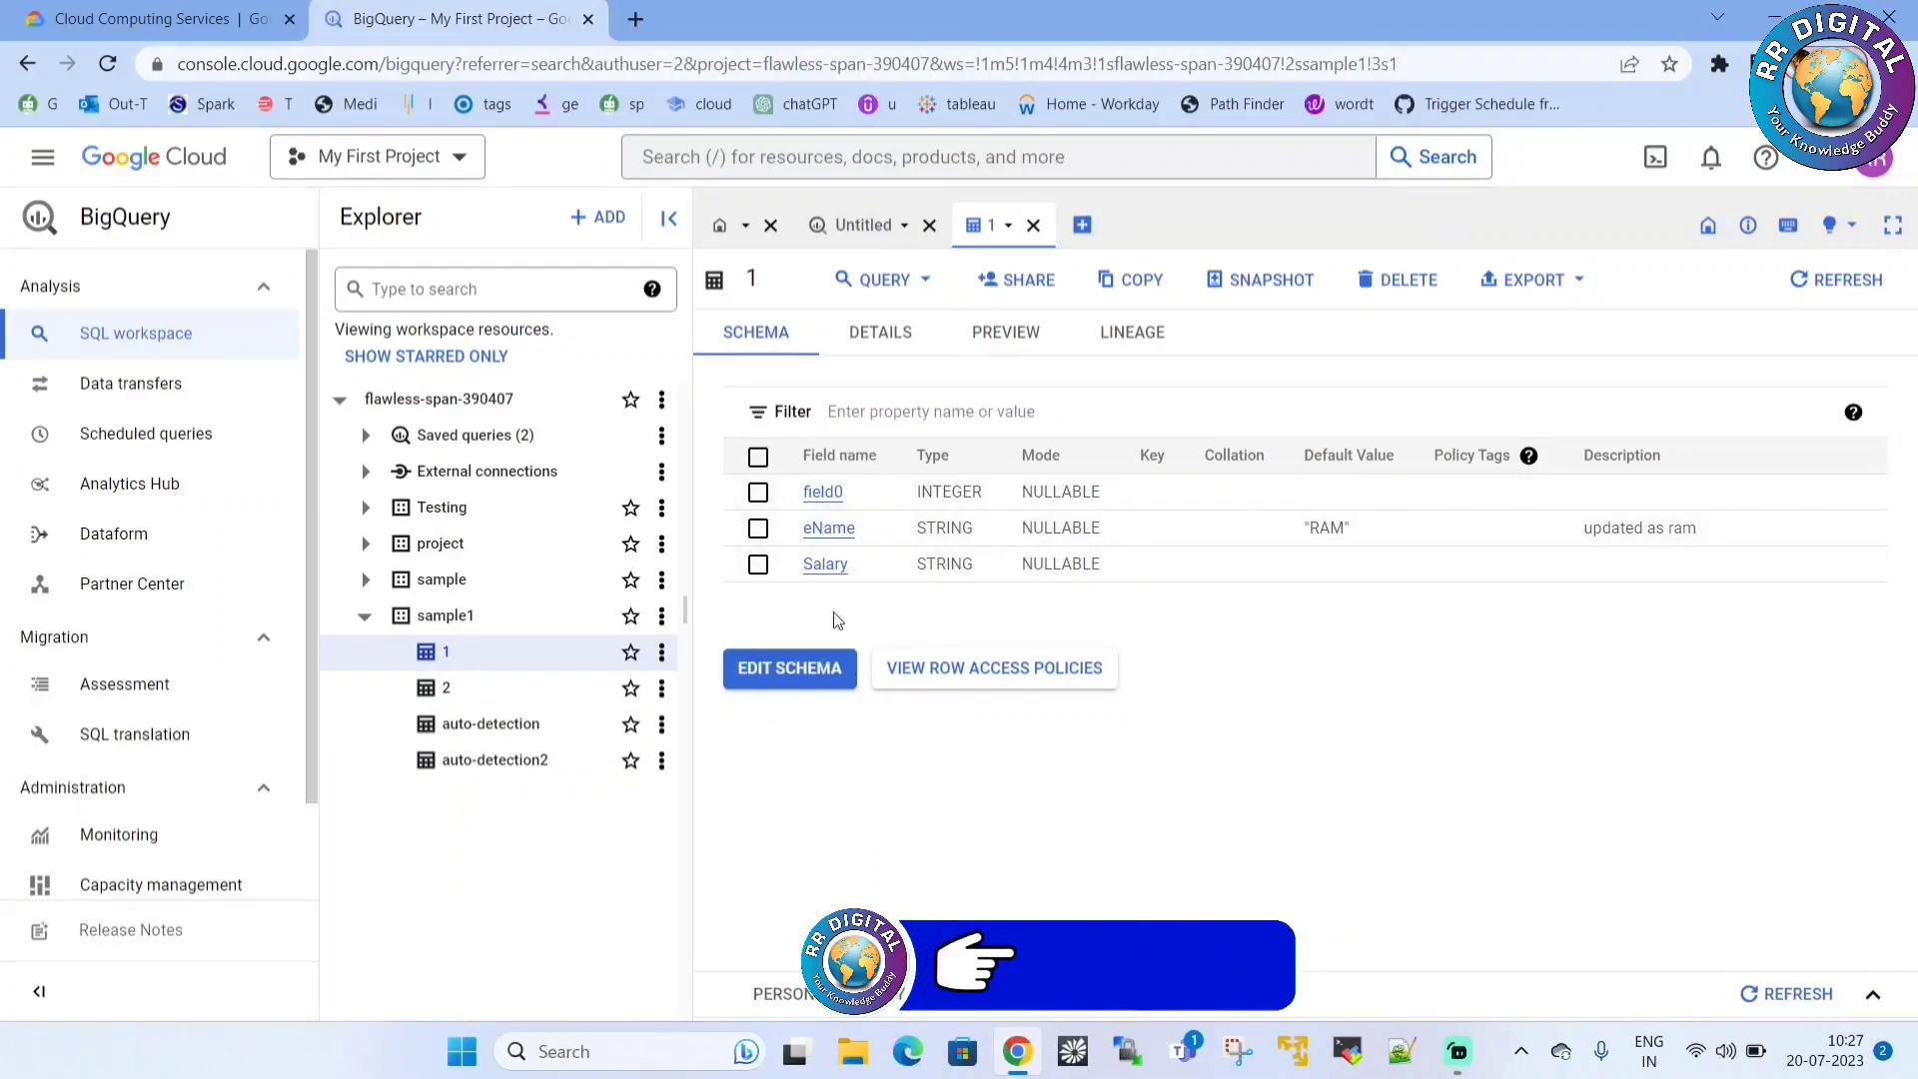
Add a new field named phoneno to table 1's schema with type INTEGER and mode NULLABLE, and save it.
click(798, 669)
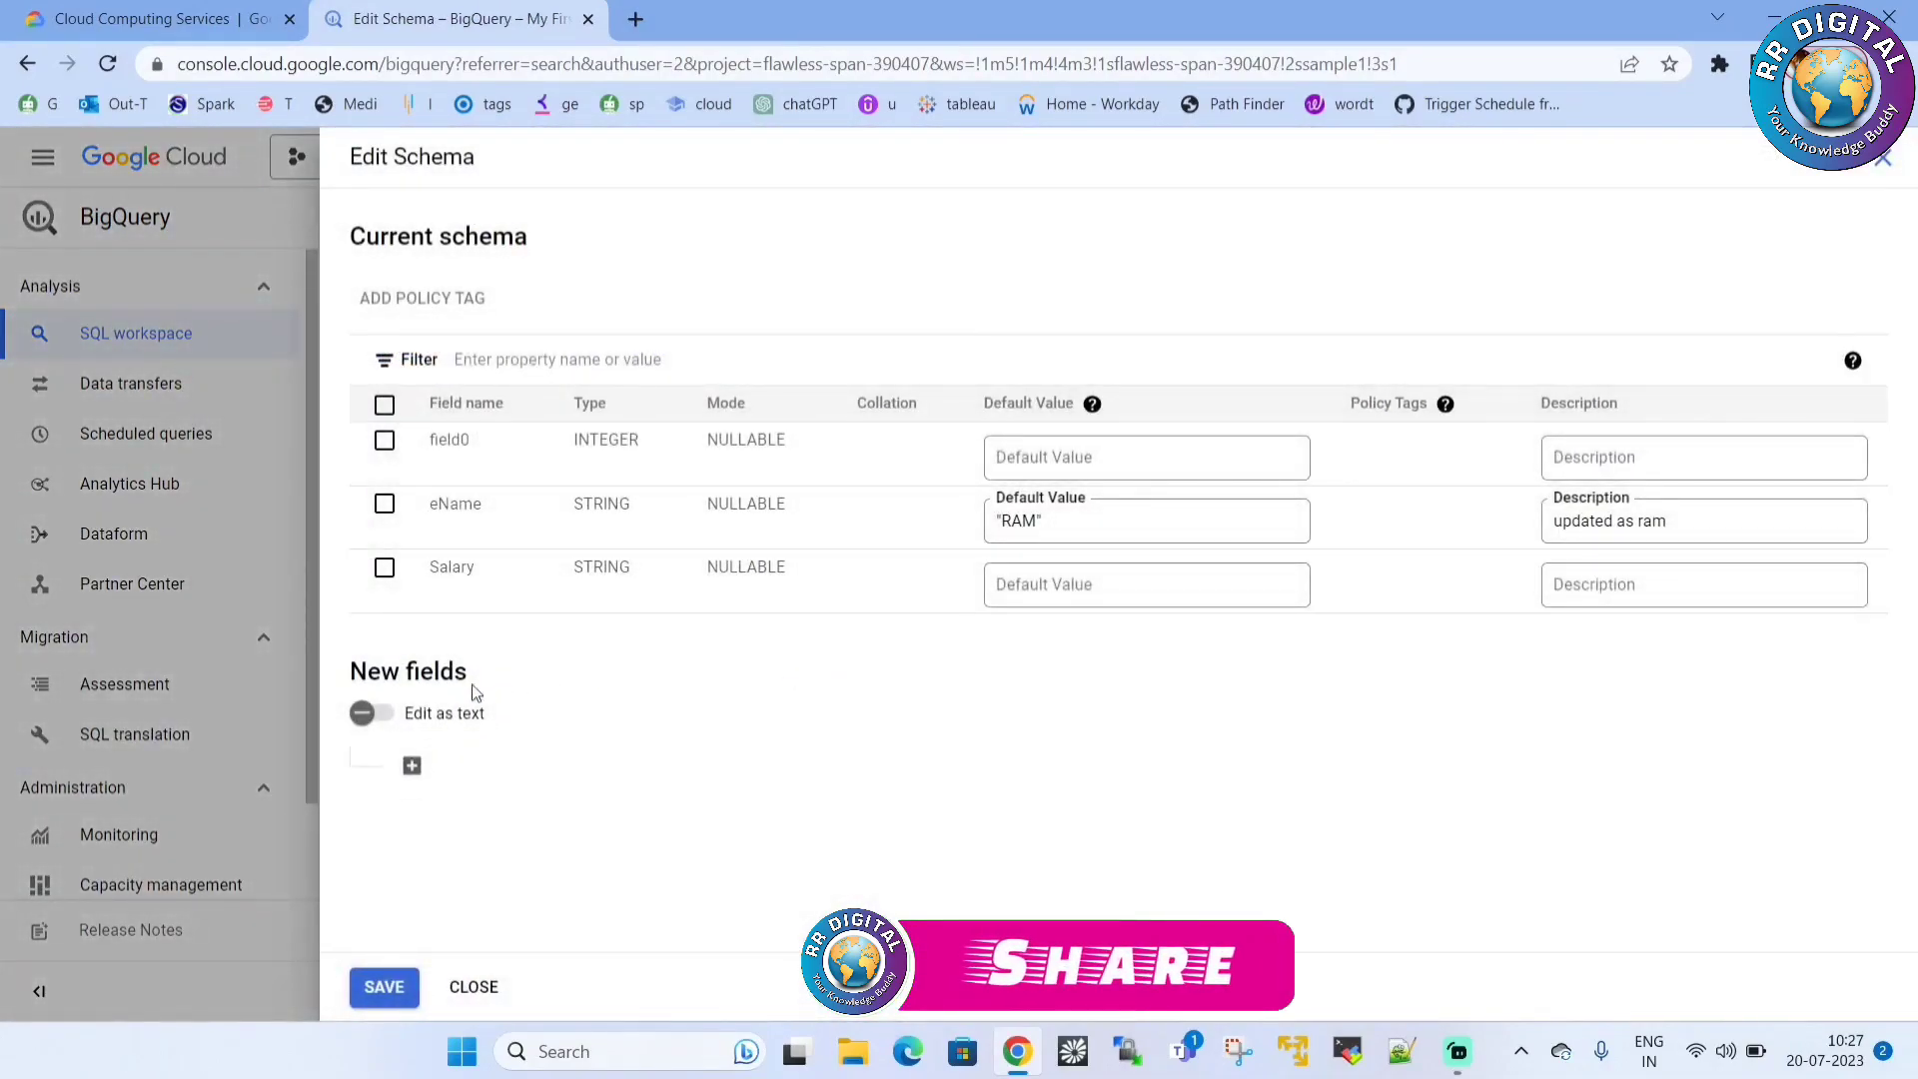
drag(352, 667, 492, 689)
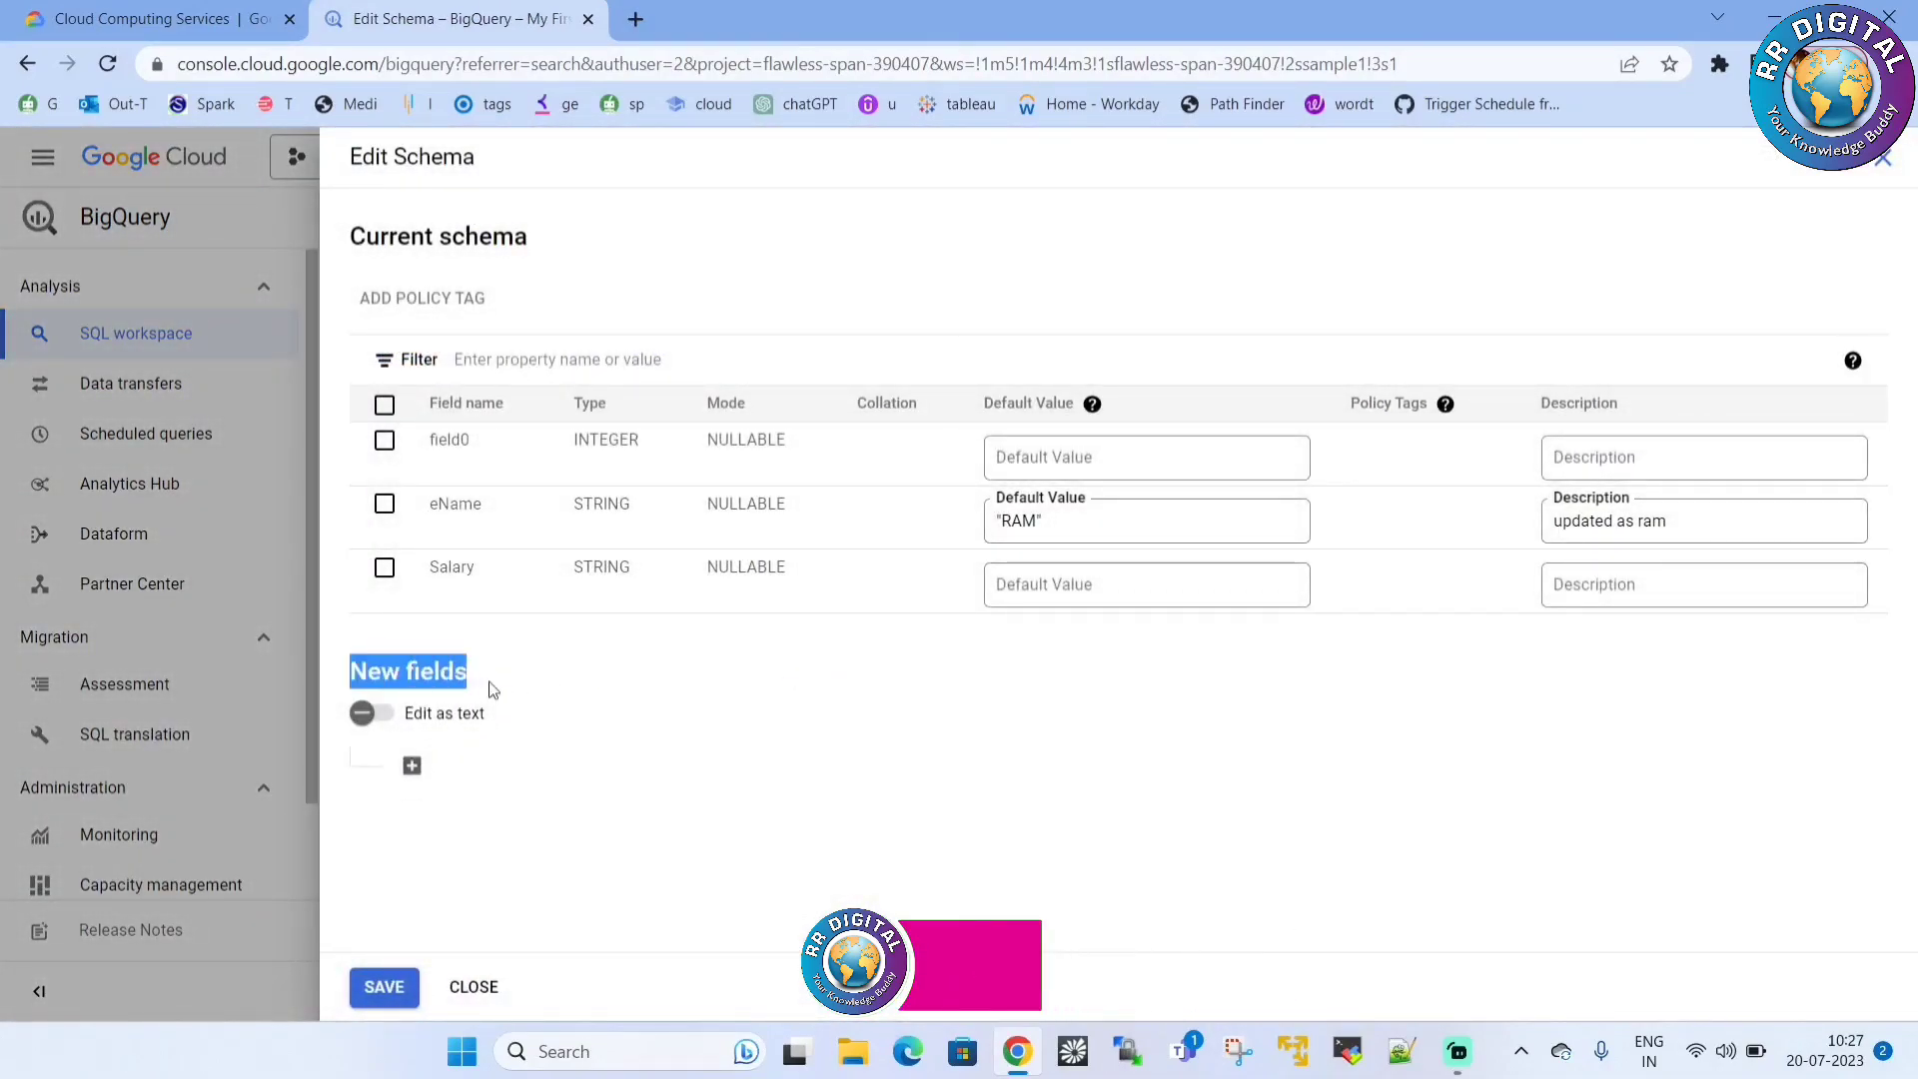
click(418, 778)
click(589, 786)
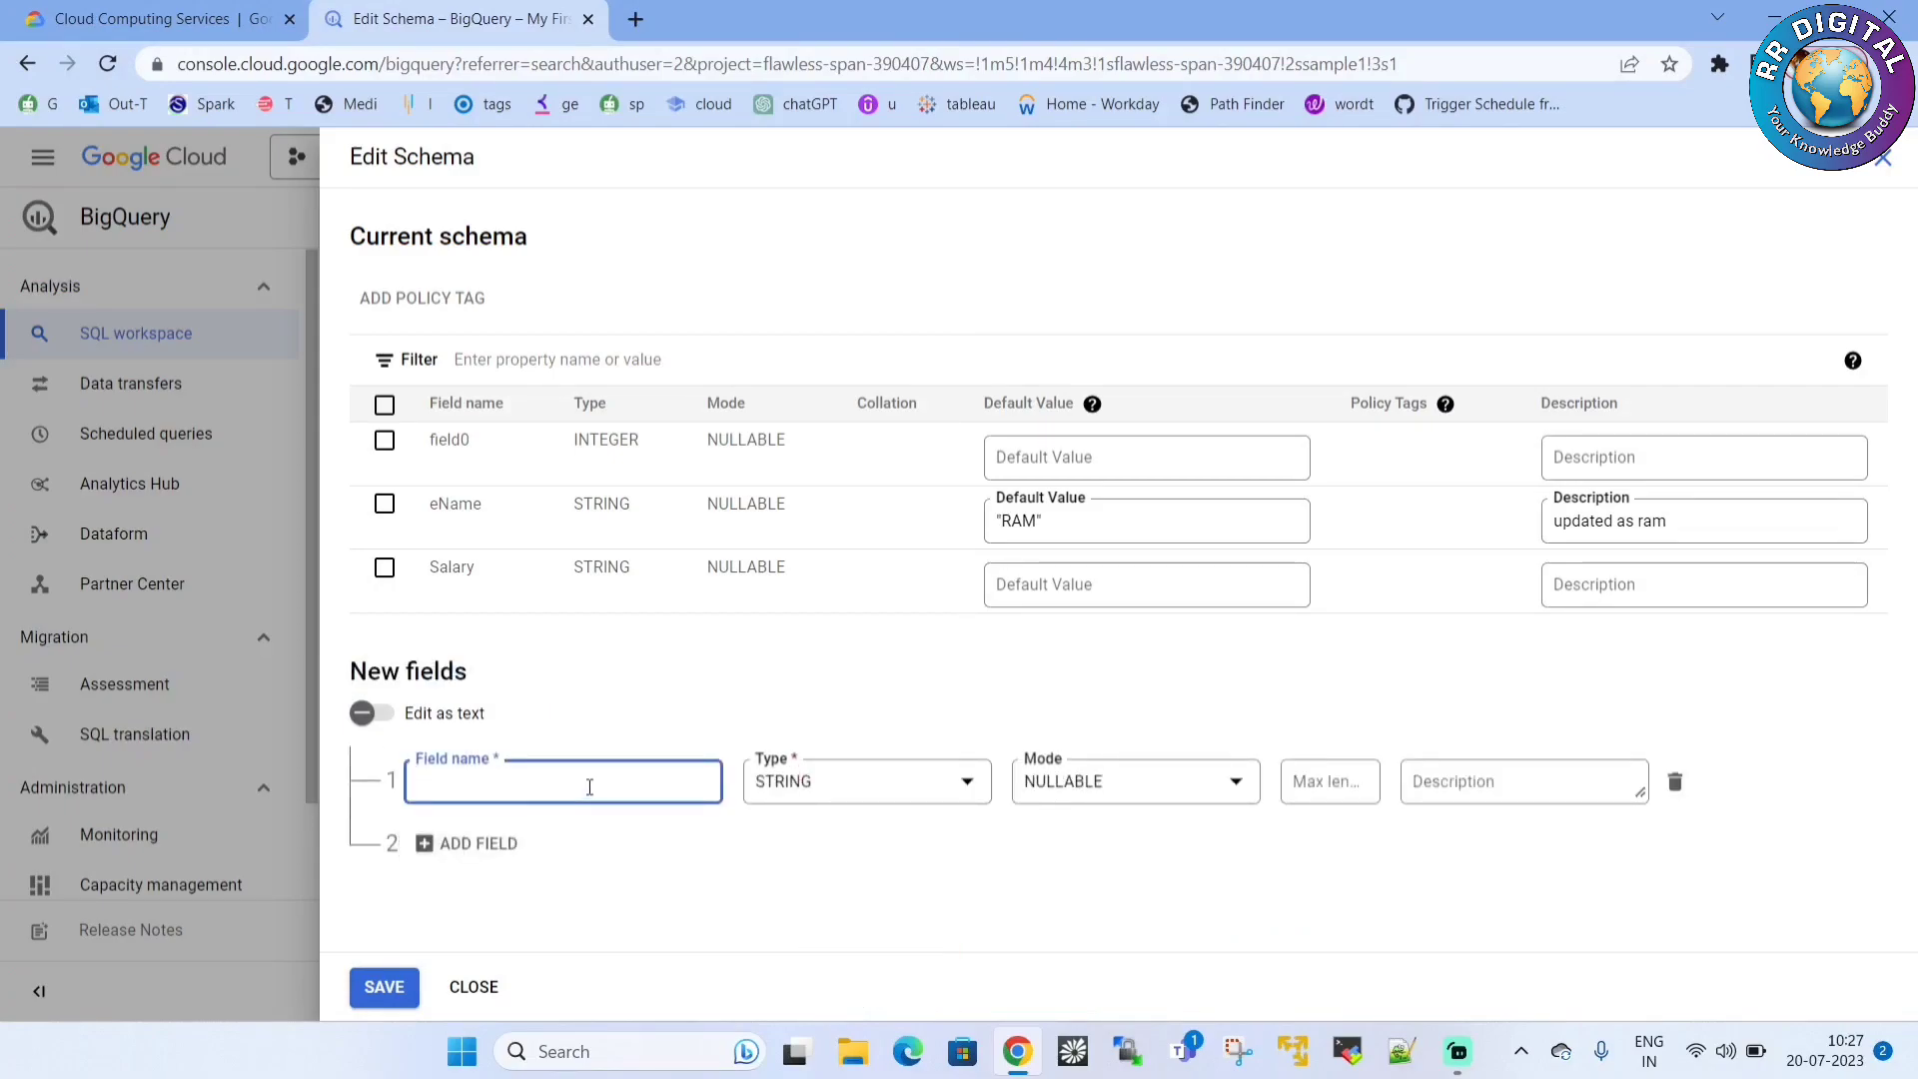
text(phoneno)
click(857, 791)
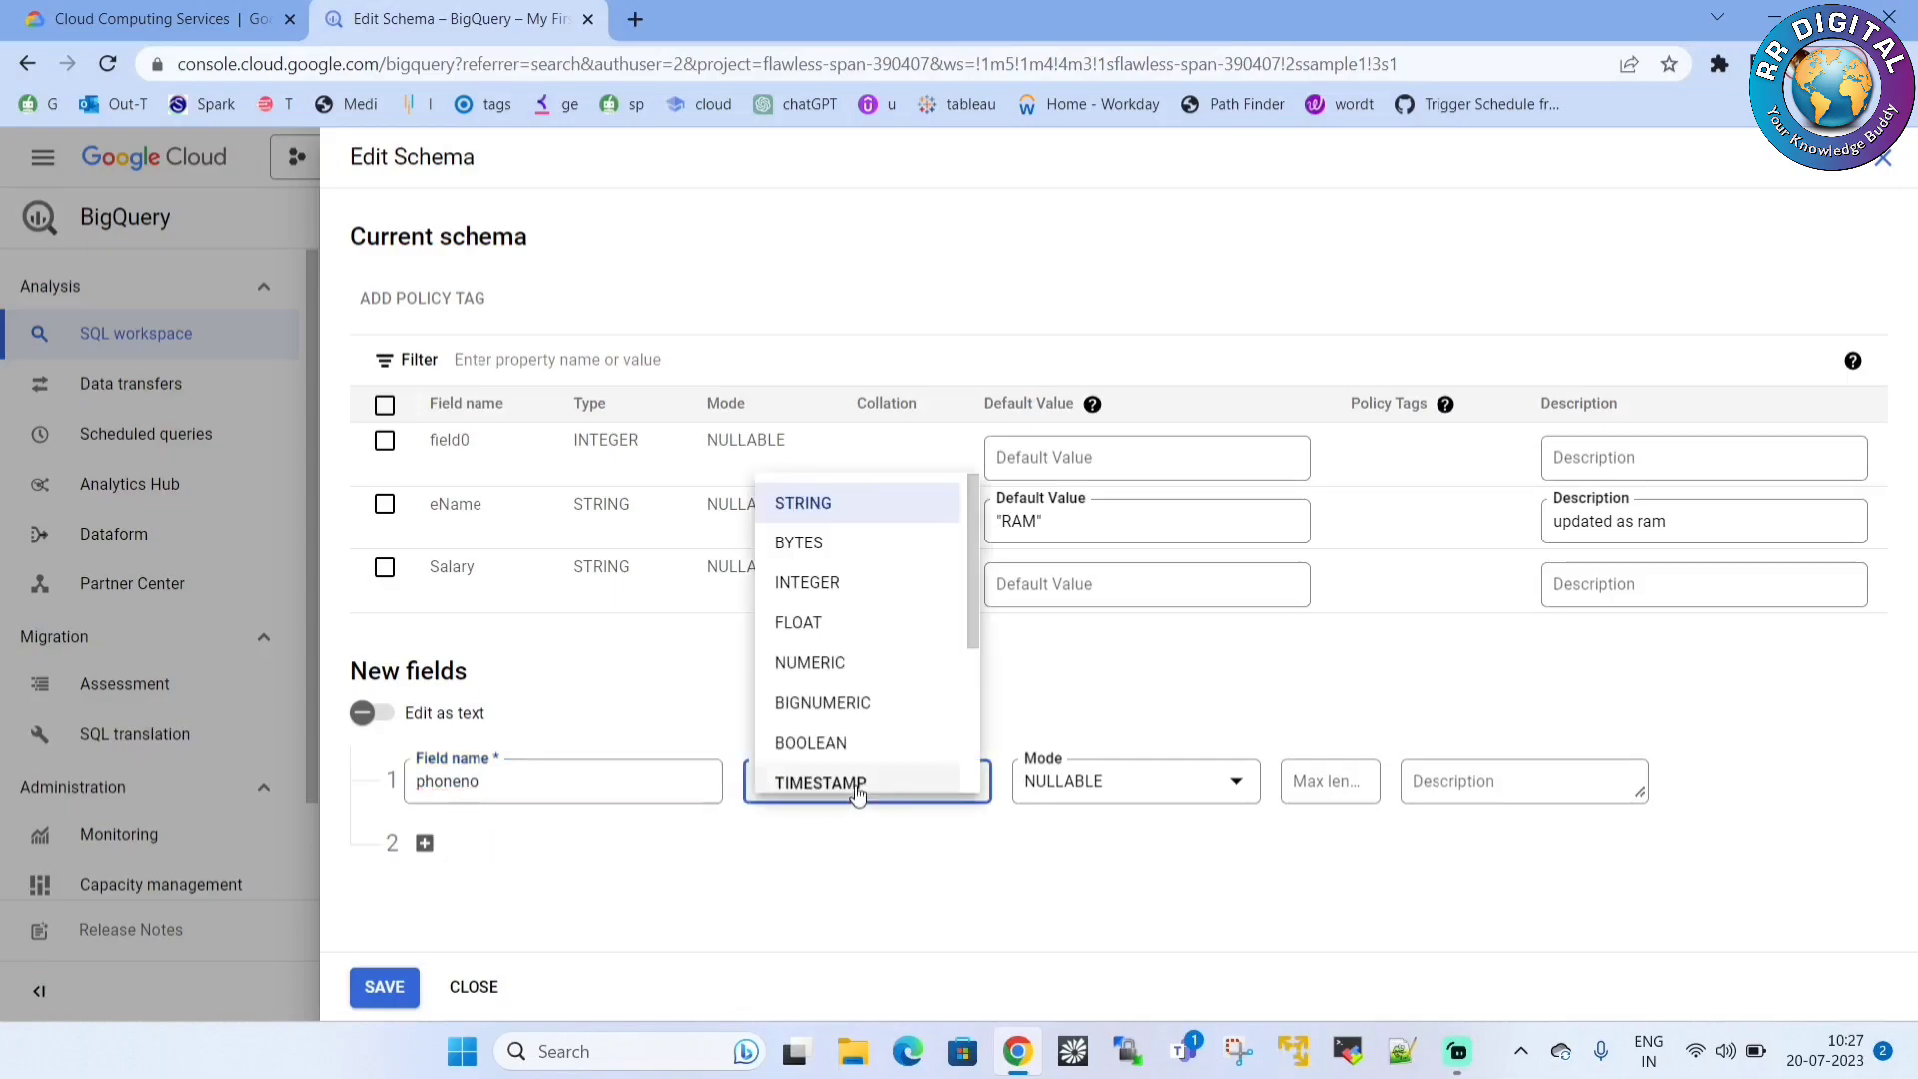
click(829, 584)
click(1098, 789)
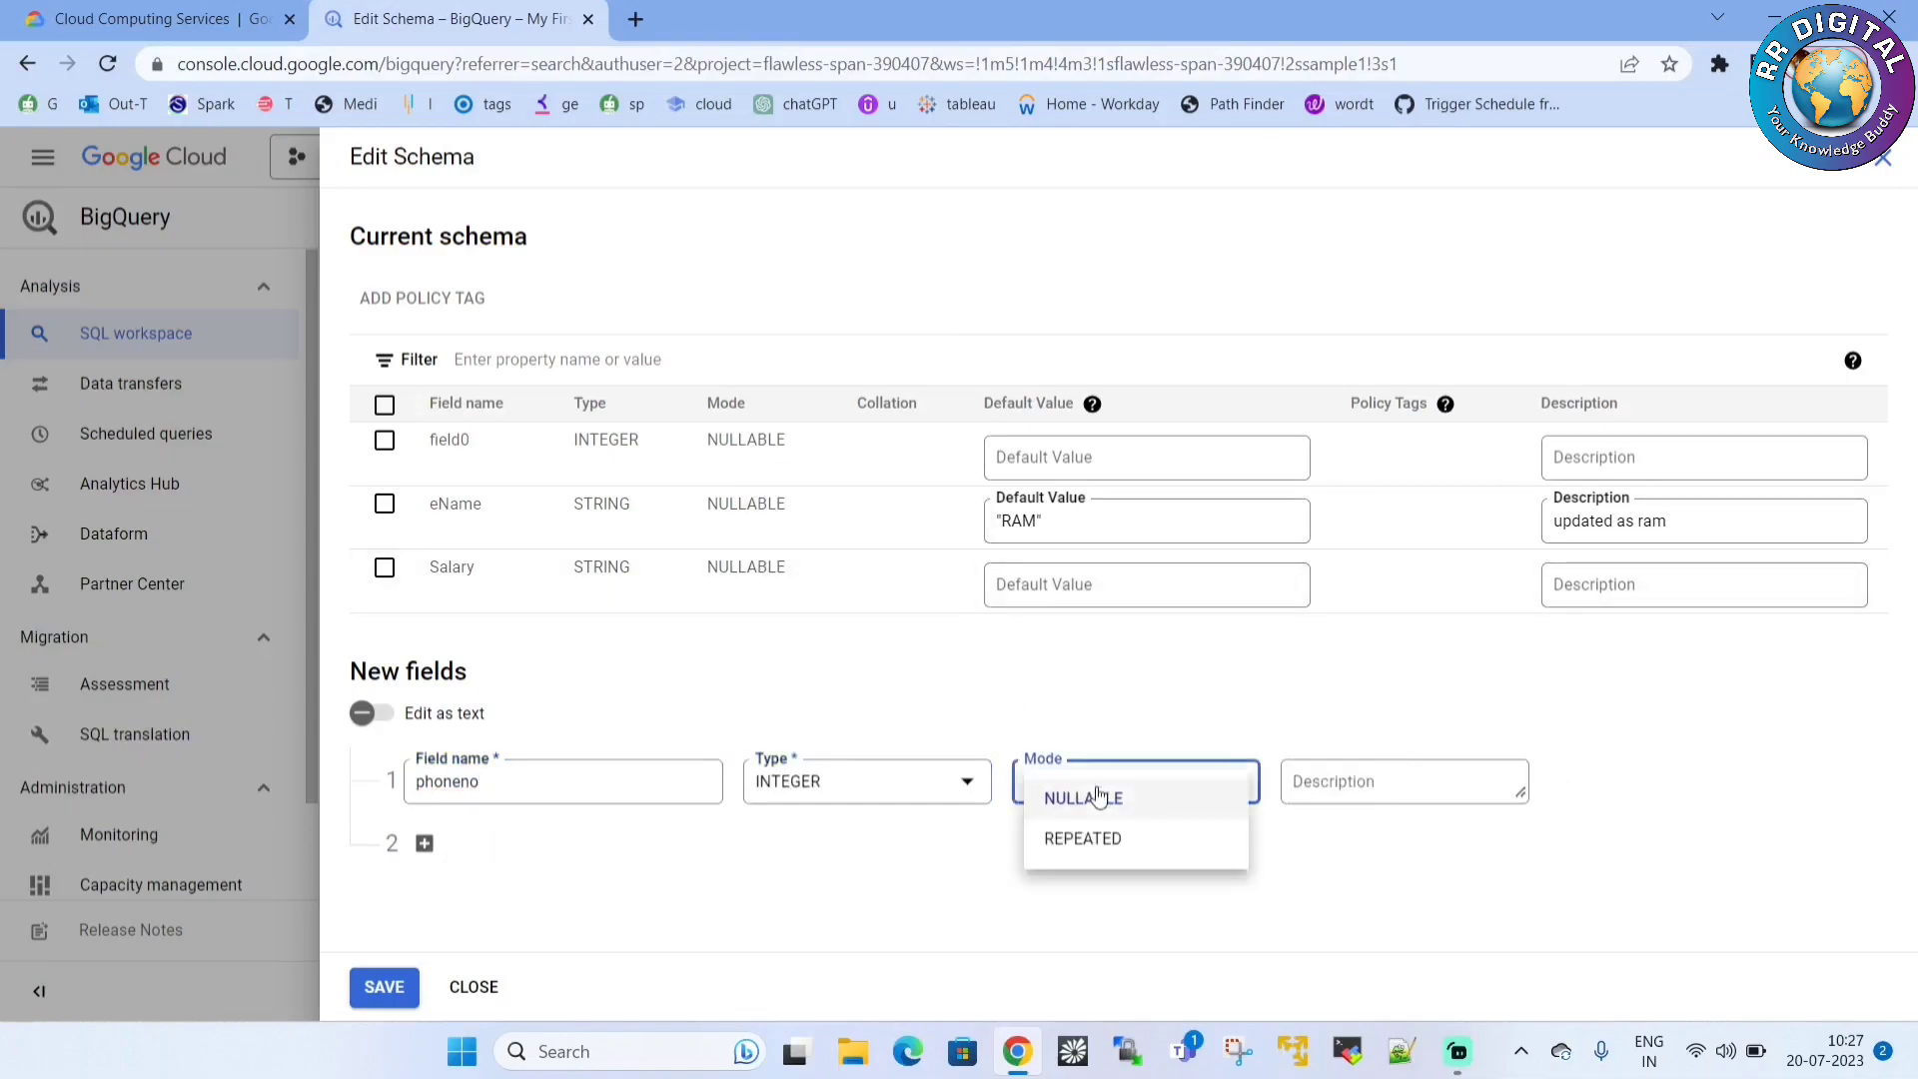
click(1362, 878)
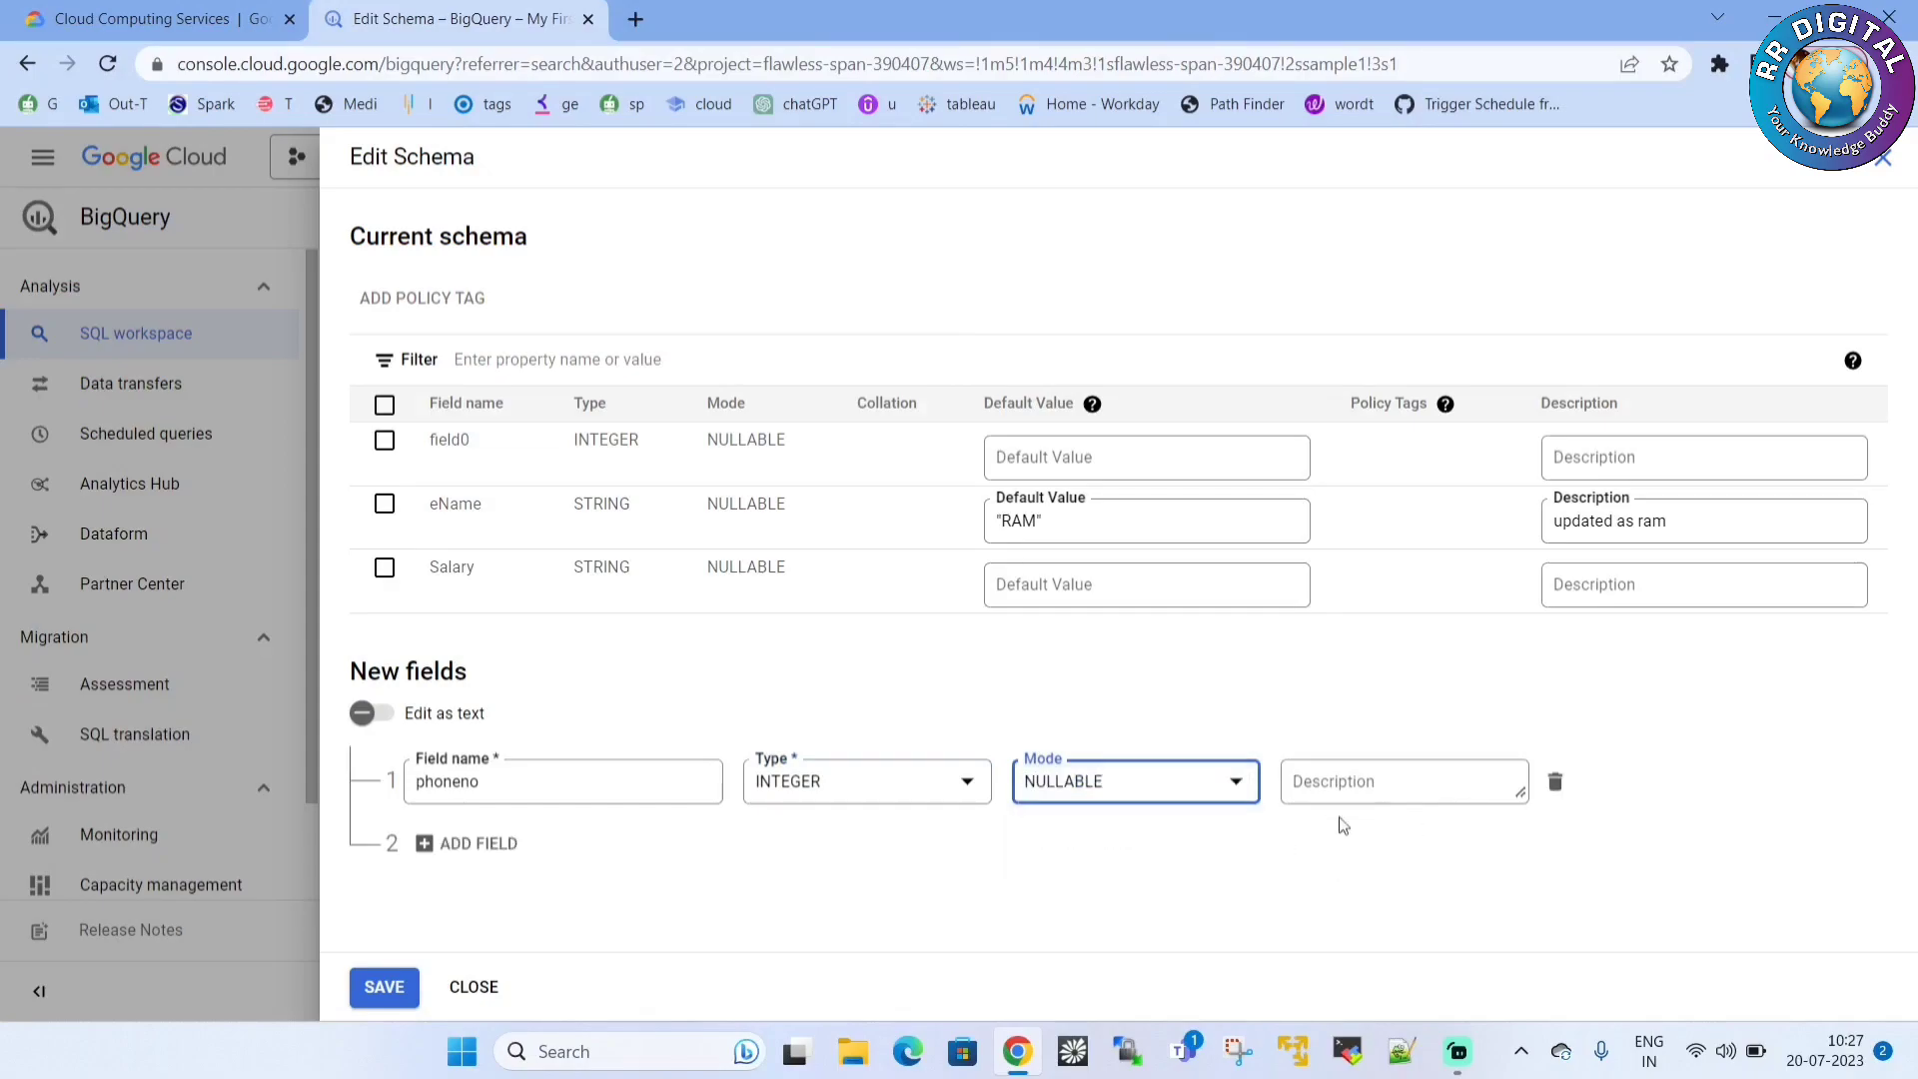
click(384, 987)
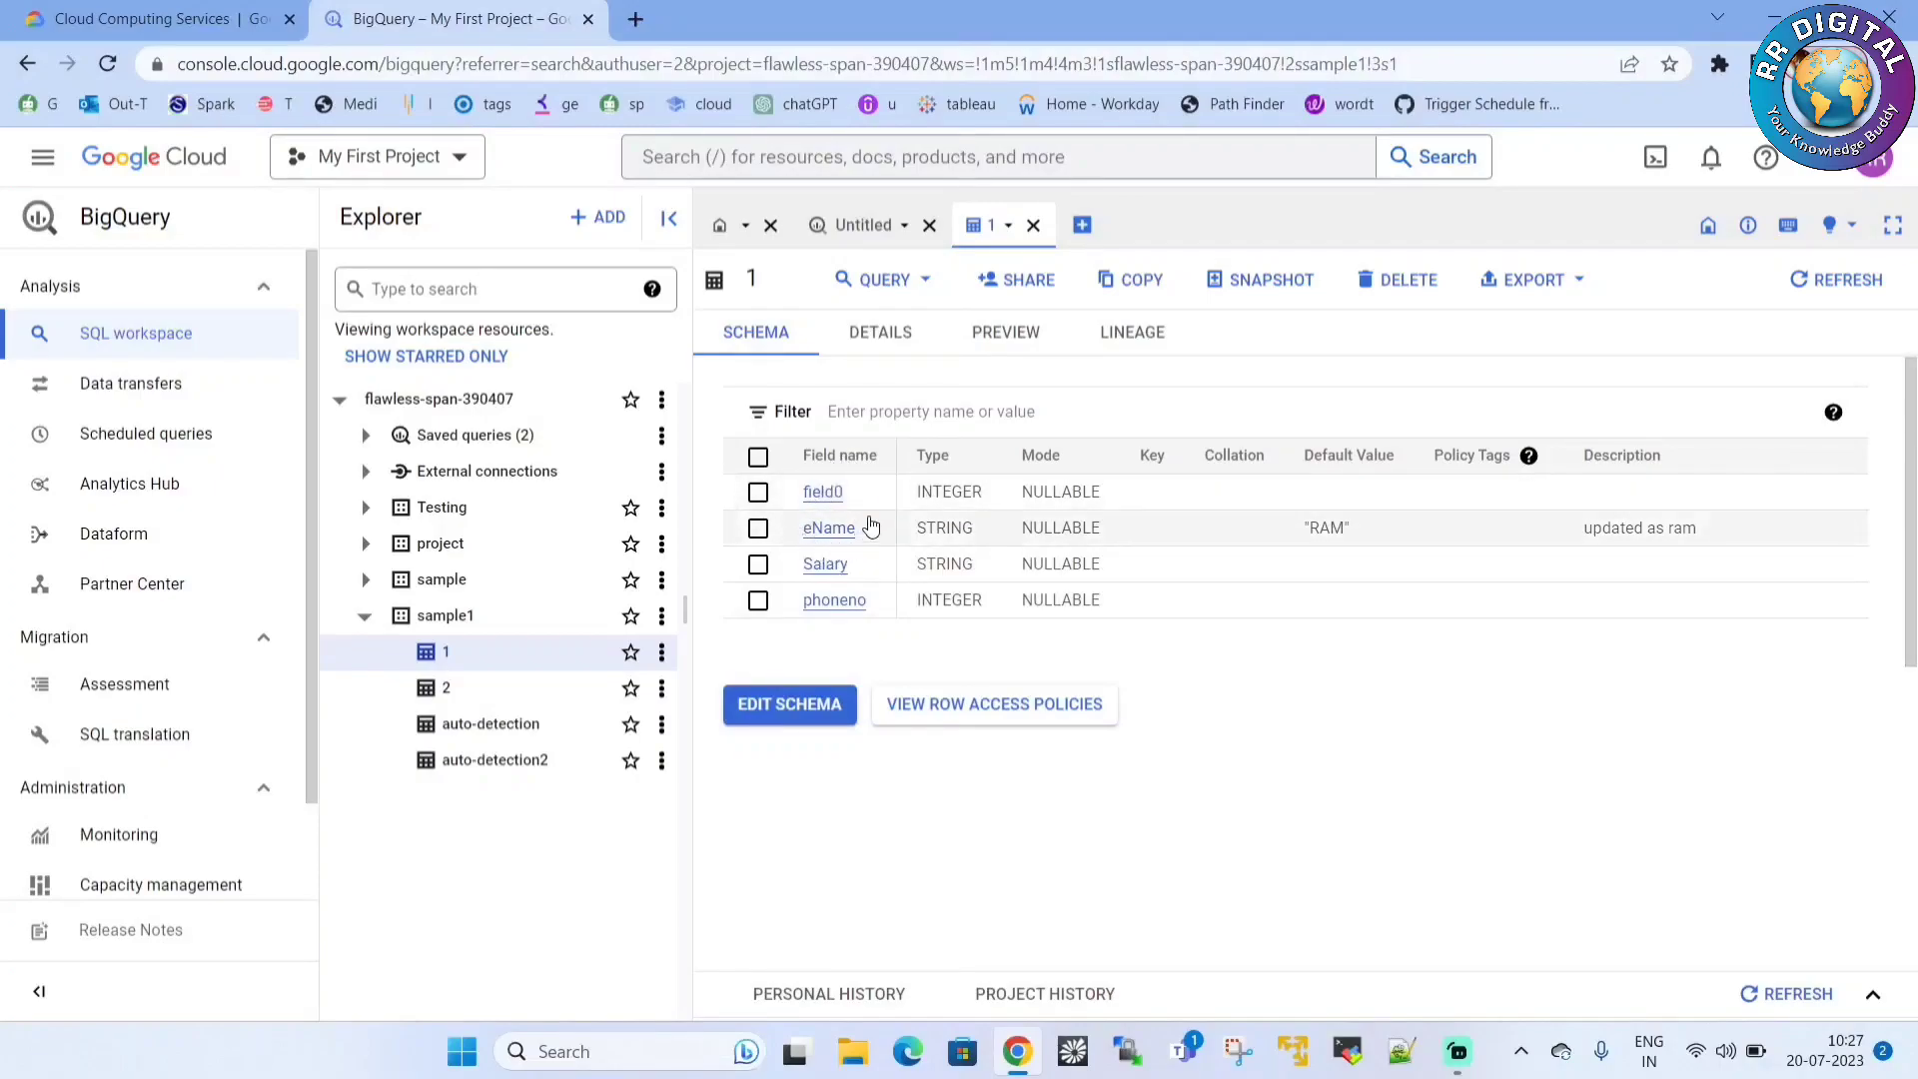
Reopen table 1's schema for editing to check which properties of the existing fields can be edited, and close it without changes.
click(801, 708)
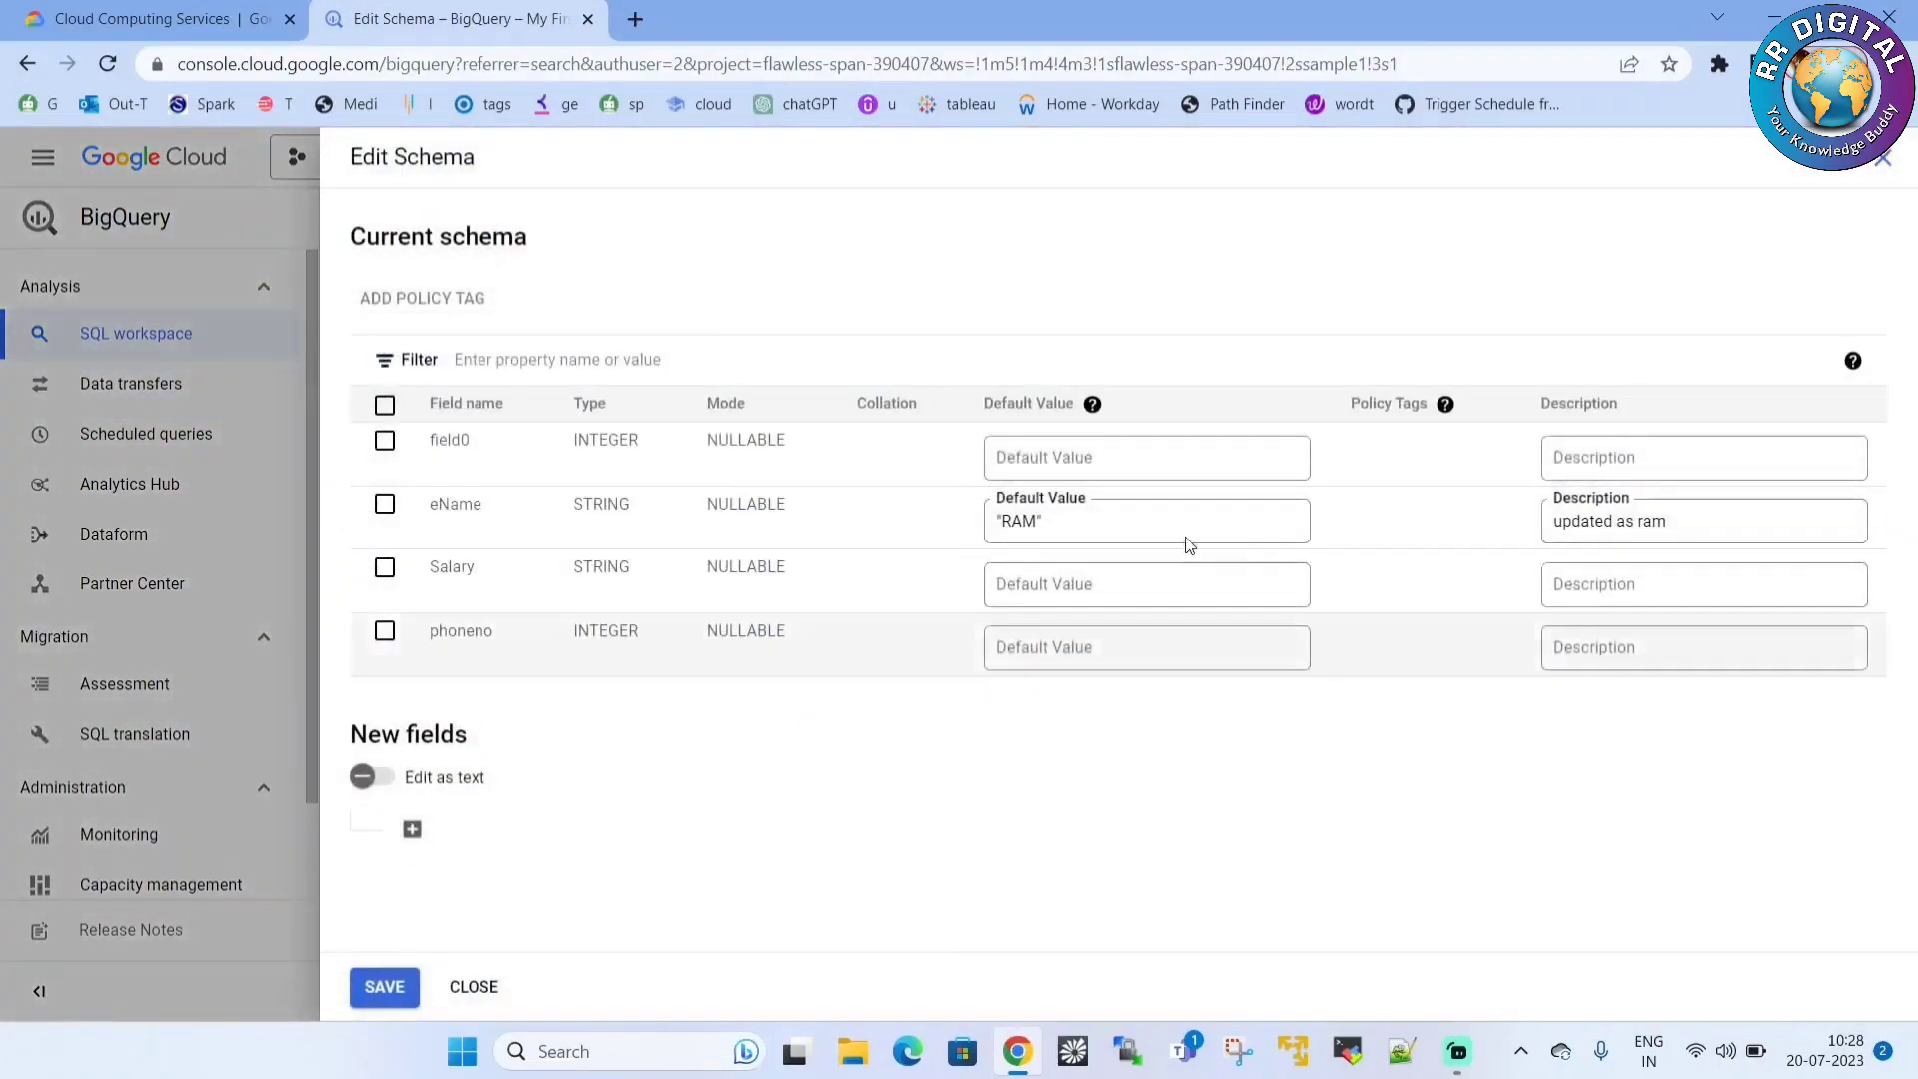
click(1886, 163)
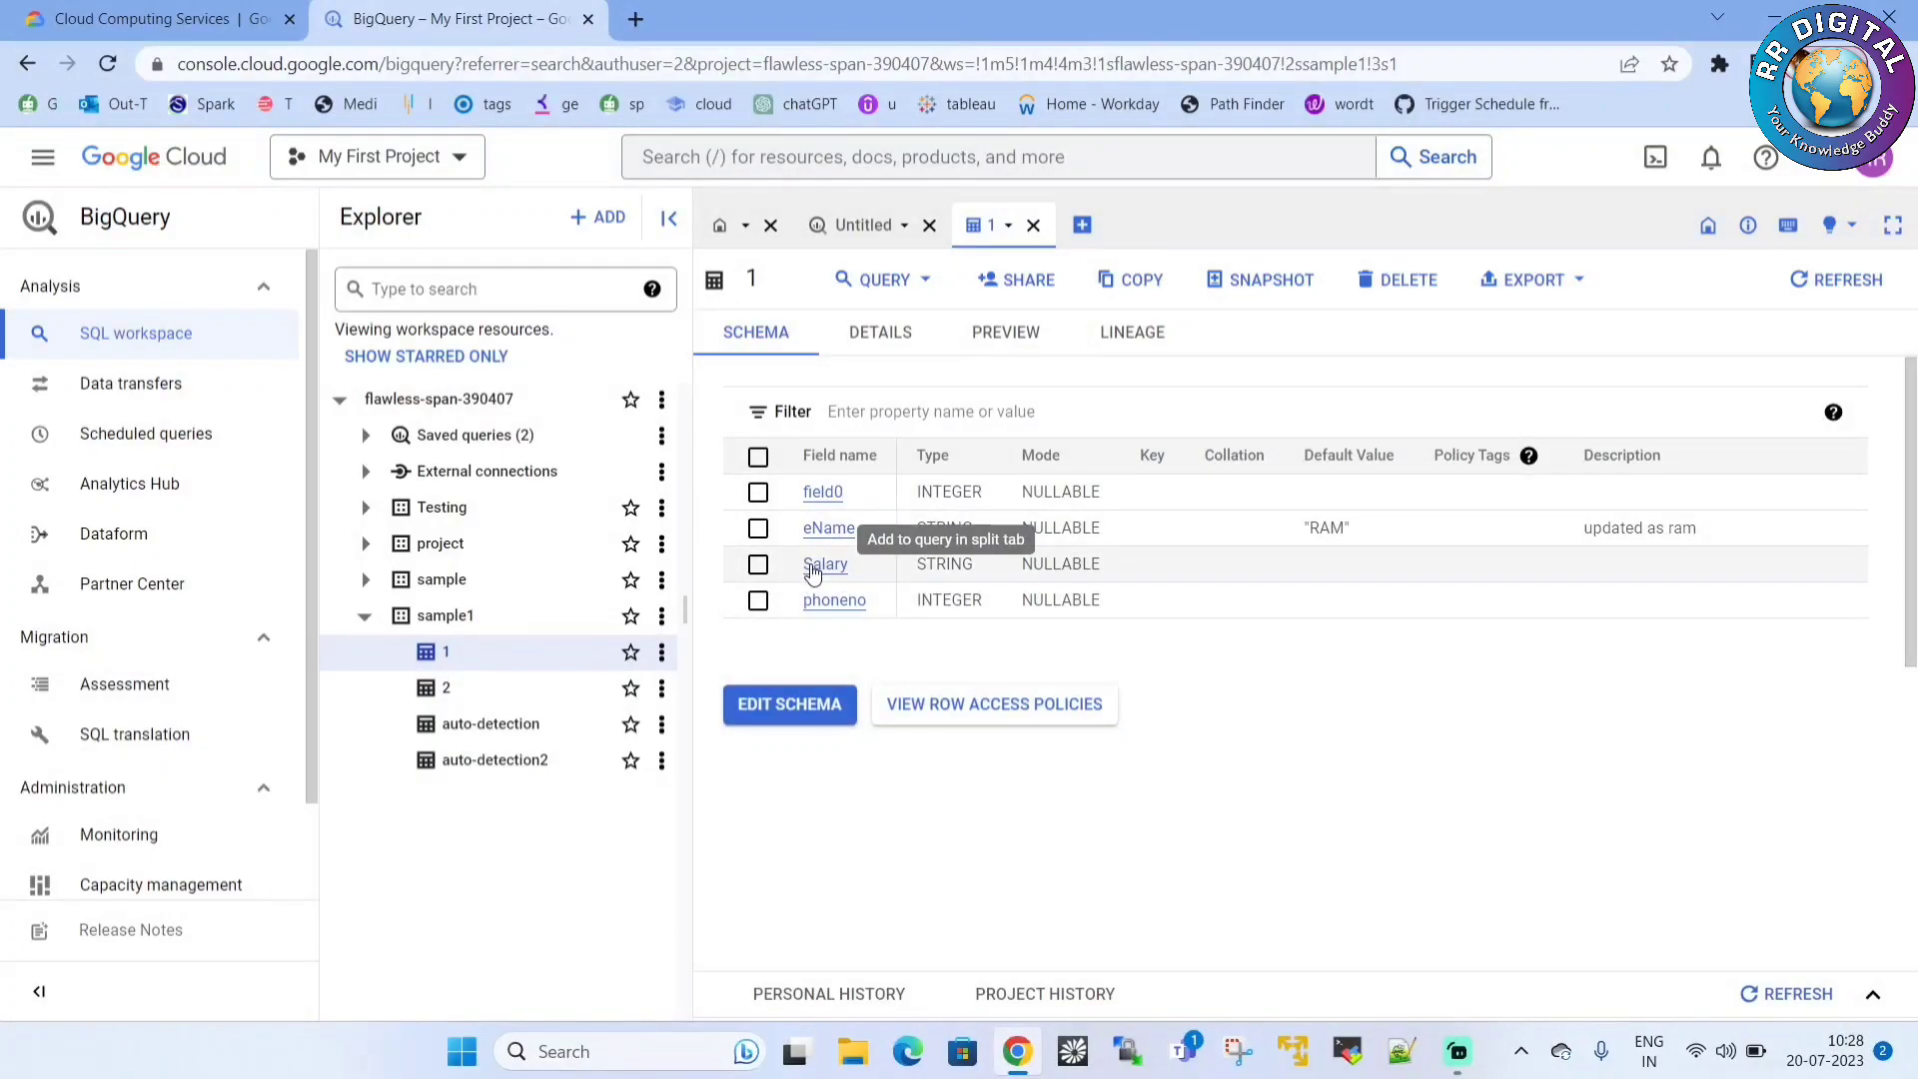
Begin the statement "alter table sample1.1 rename column" in the untitled query.
click(852, 228)
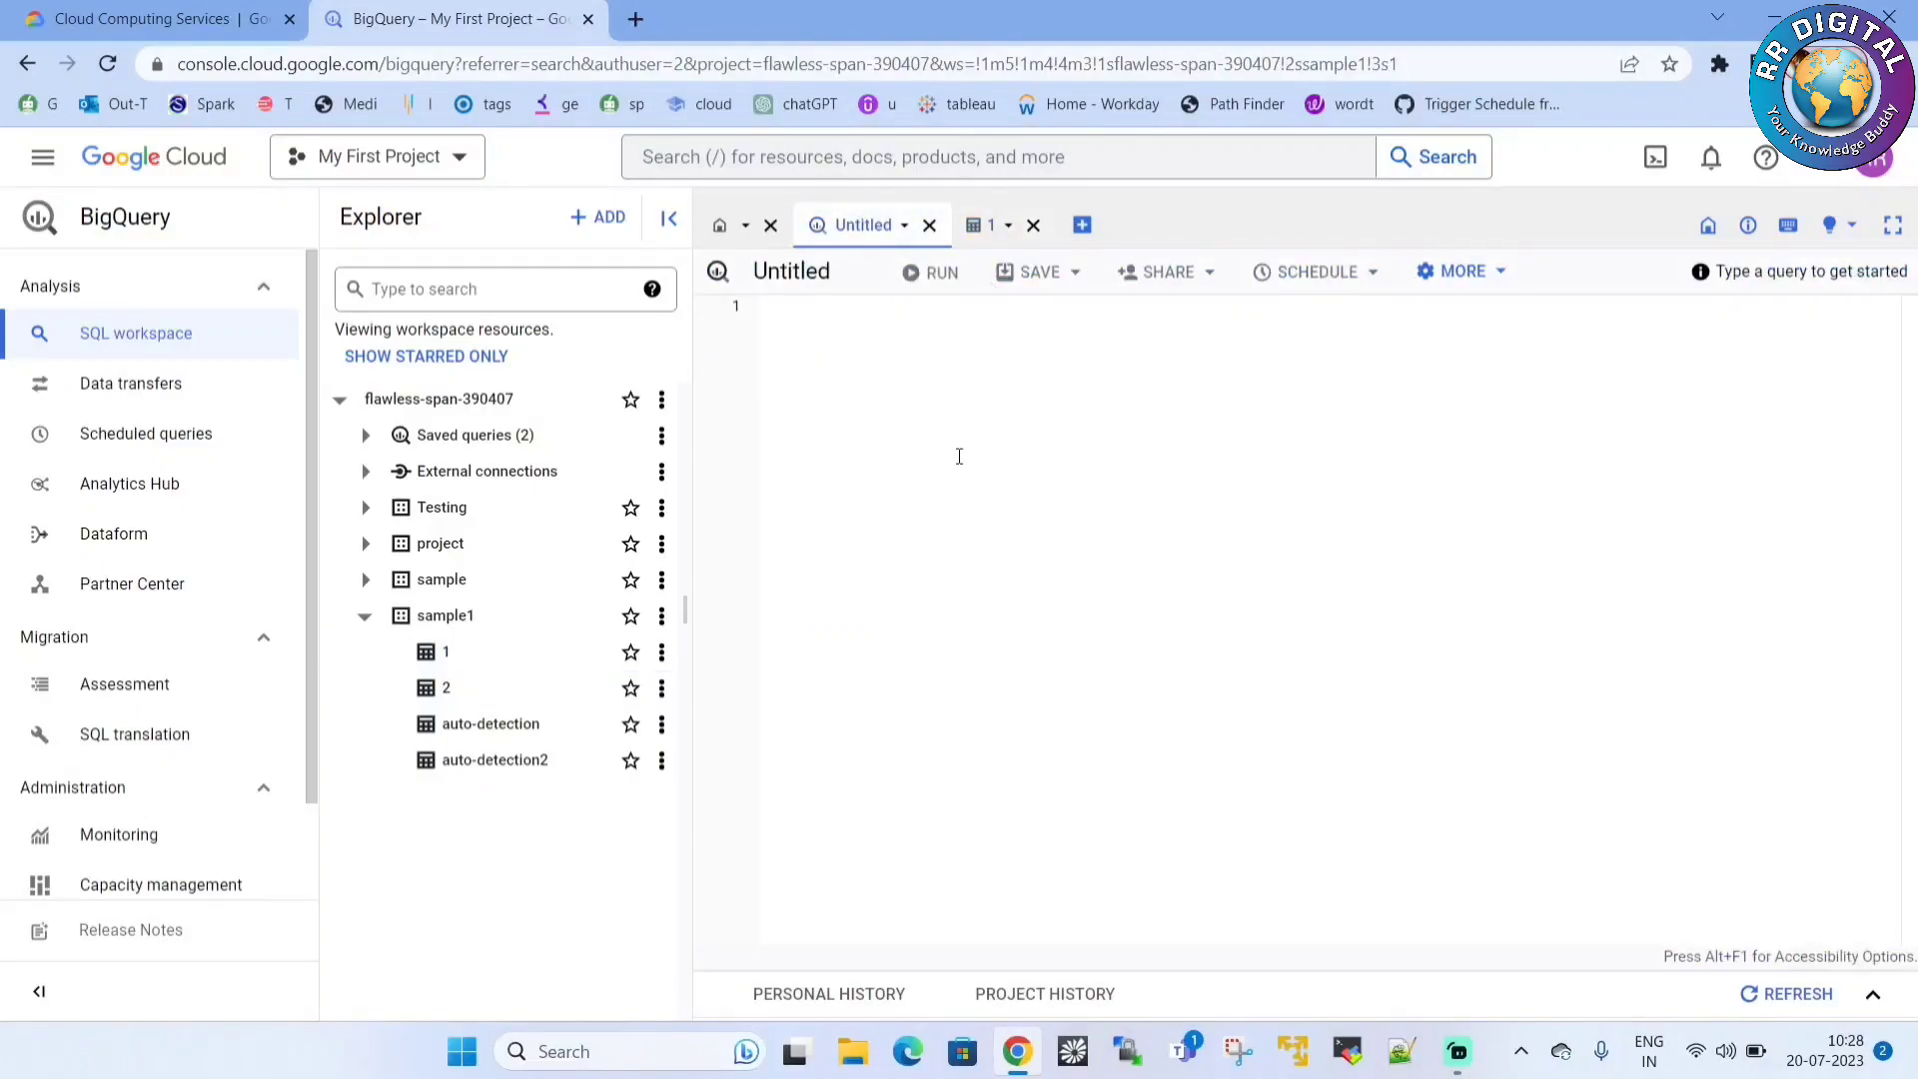
text(alter table)
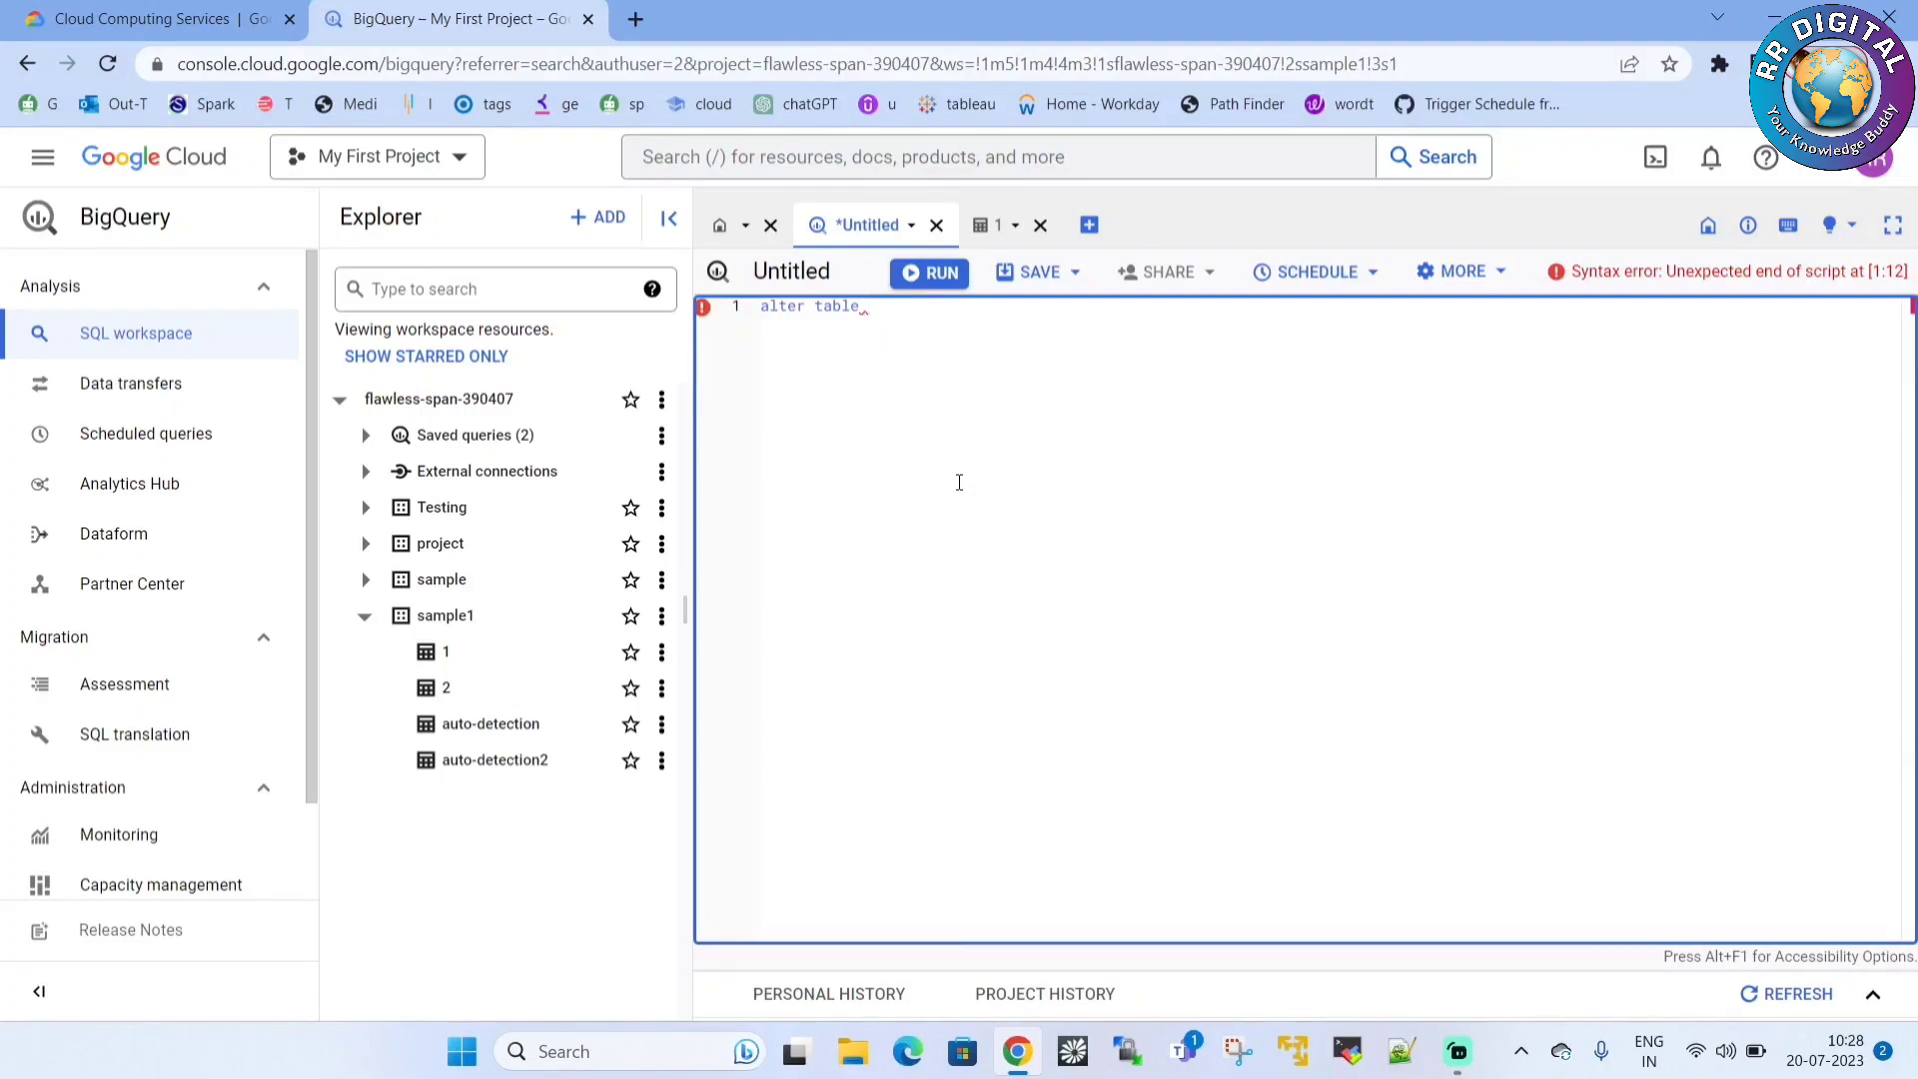
text(1)
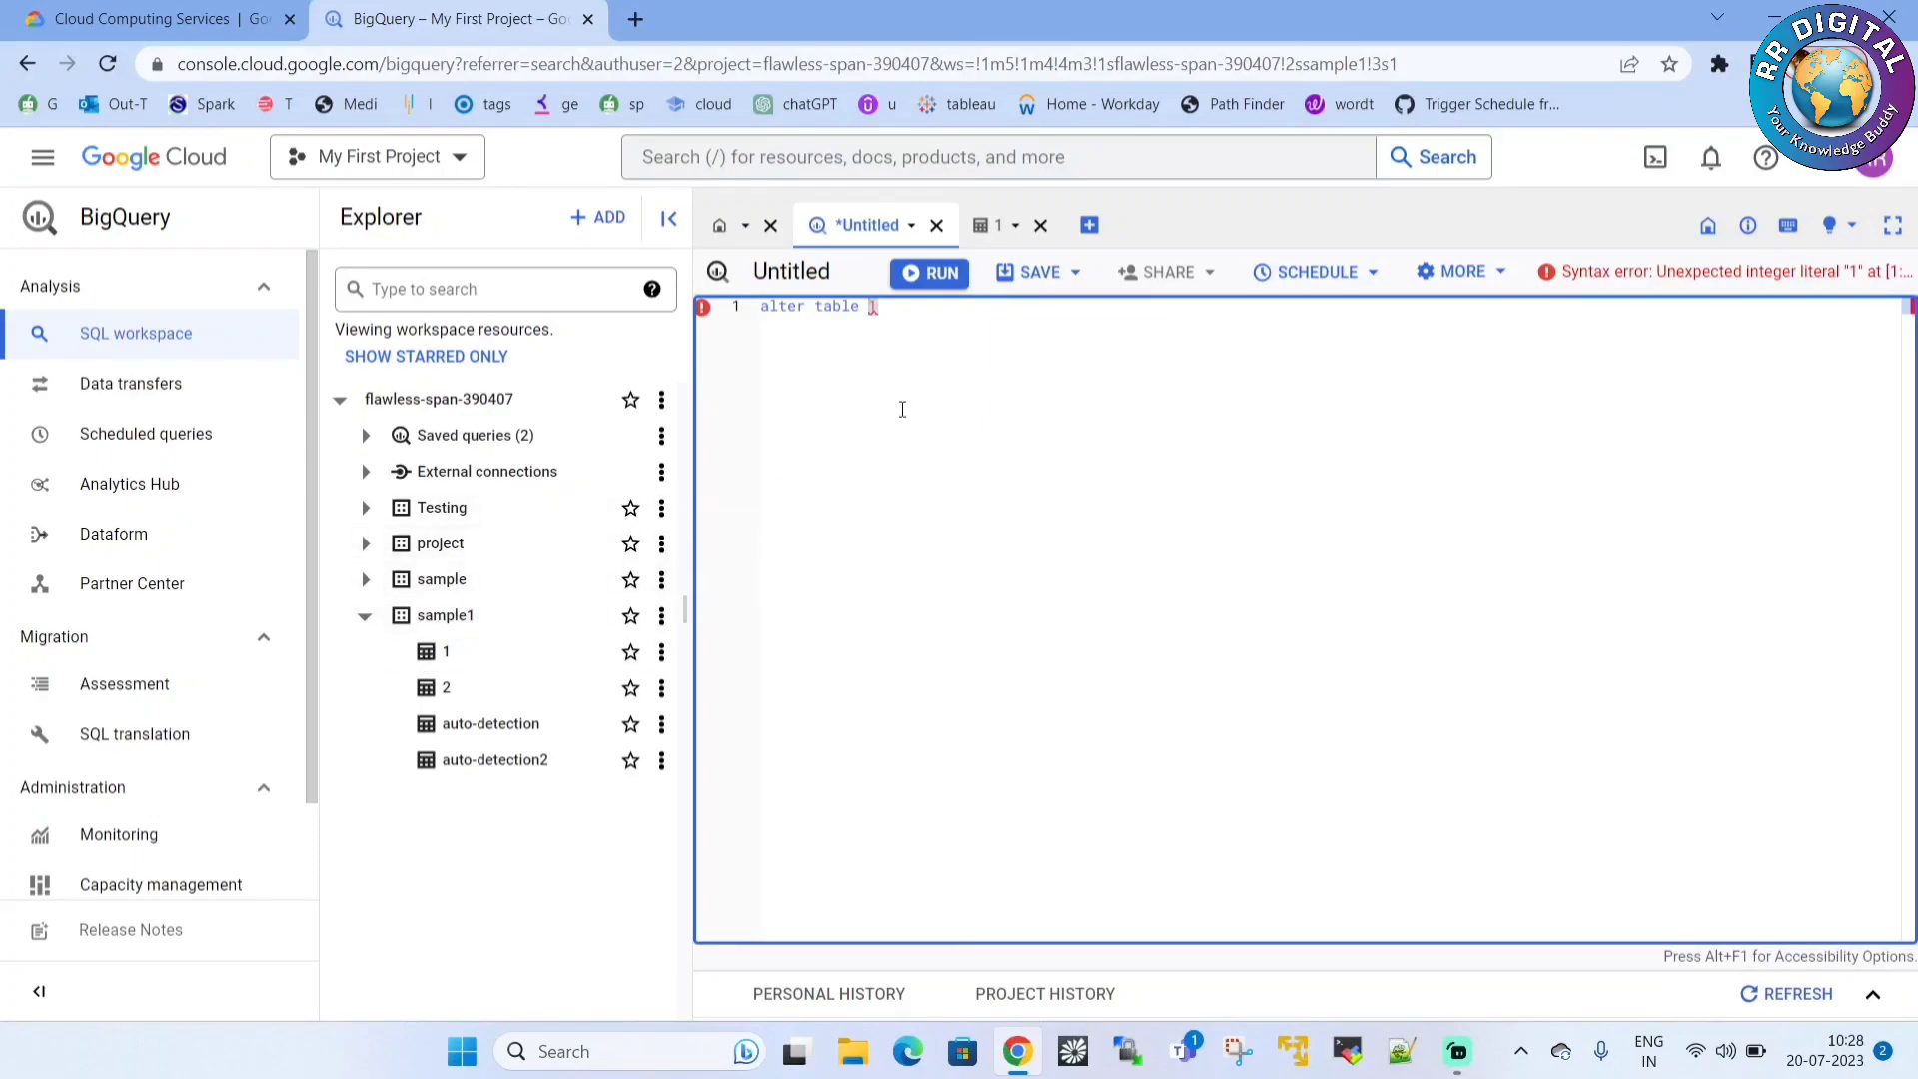
key(BackSpace)
text(sample1.)
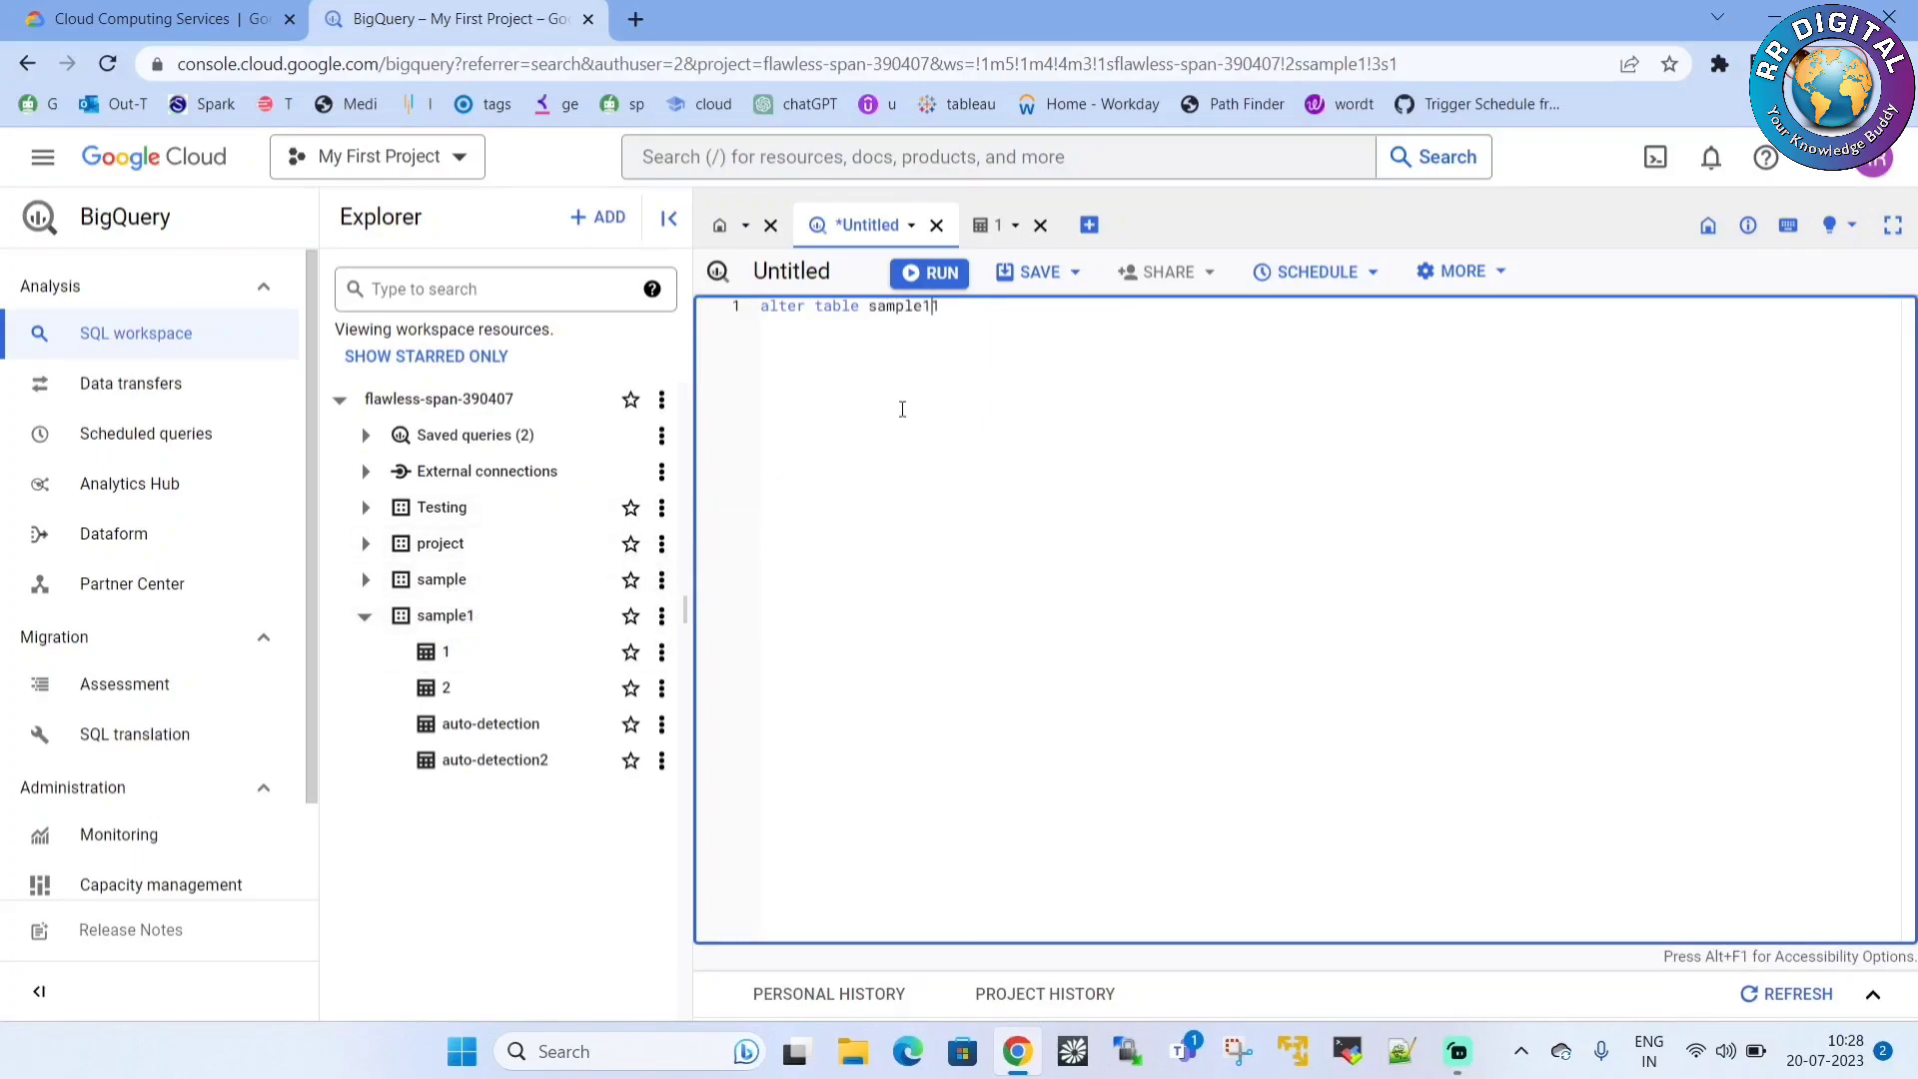
text(1)
click(1070, 315)
text(rename co)
text(lumn)
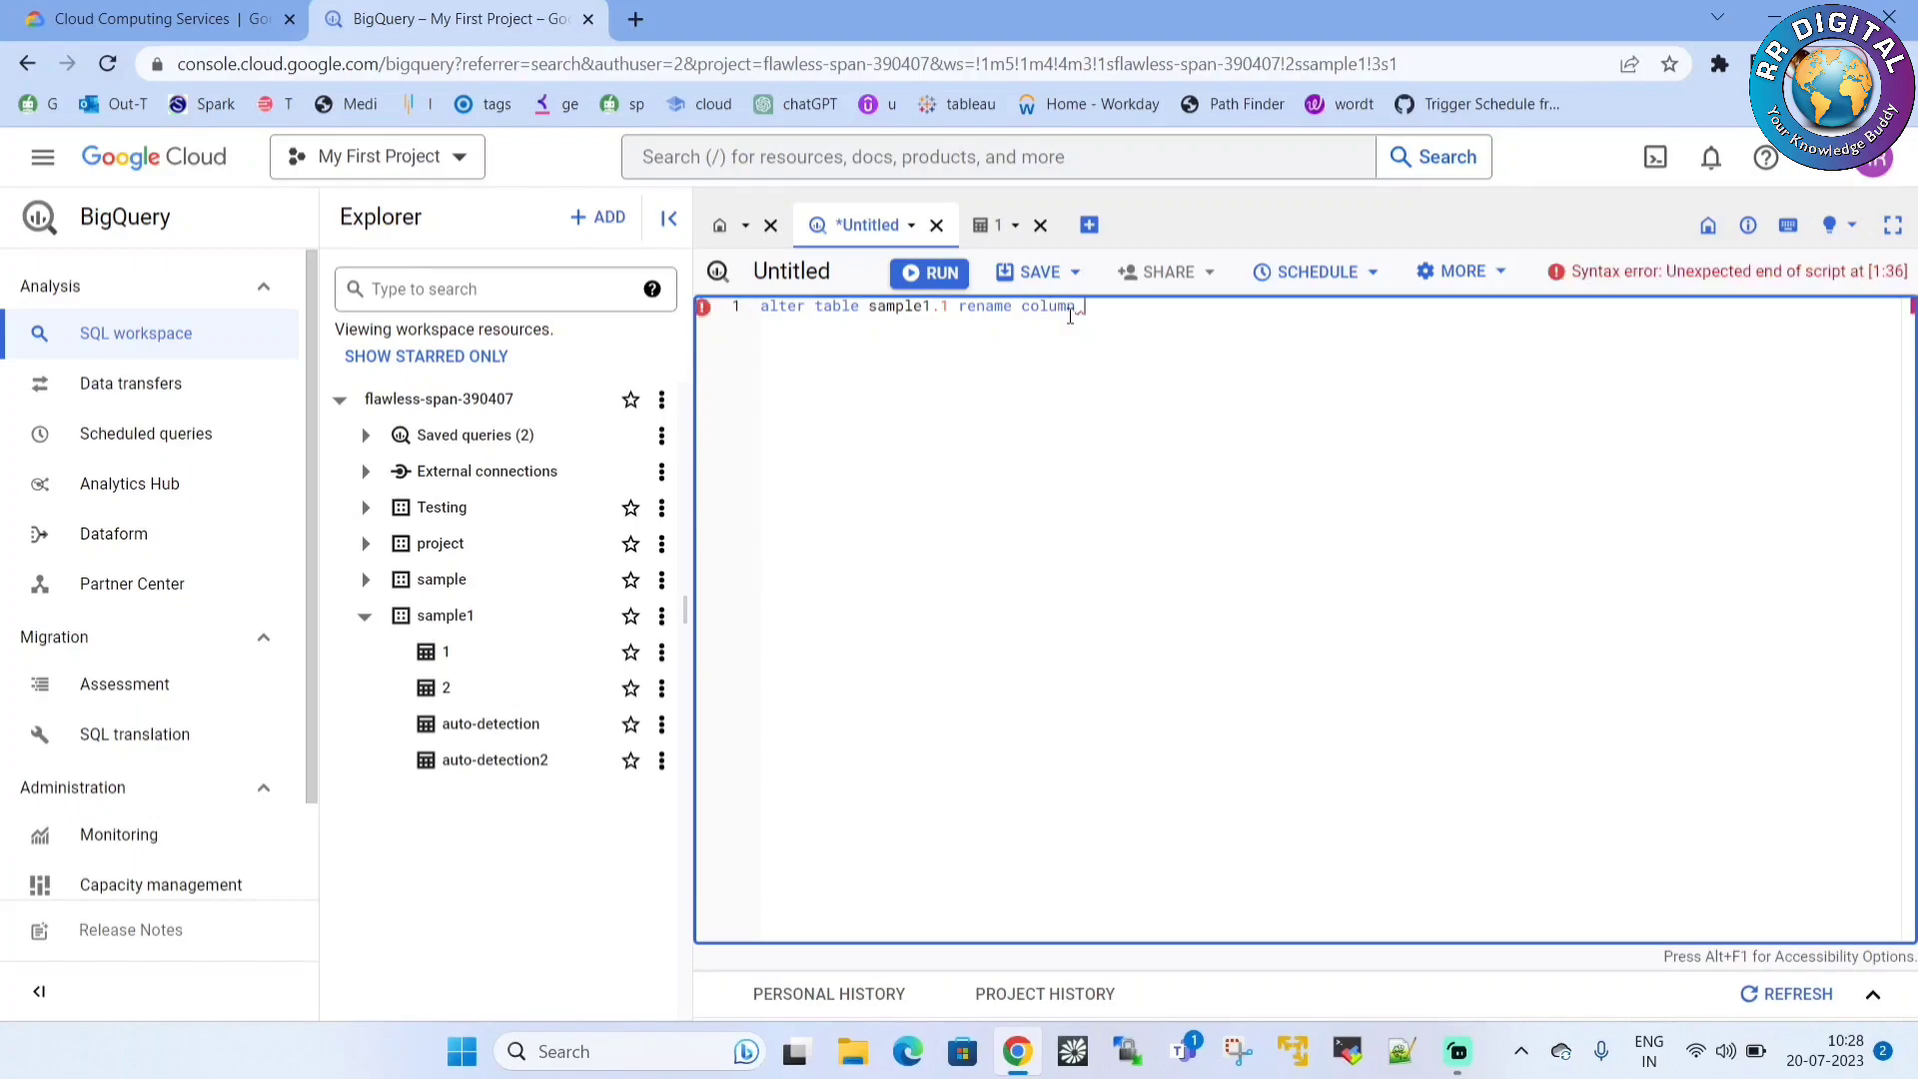
Check the column name in table 1's schema, complete the rename statement with "salary to salary1;" and run the query.
click(461, 668)
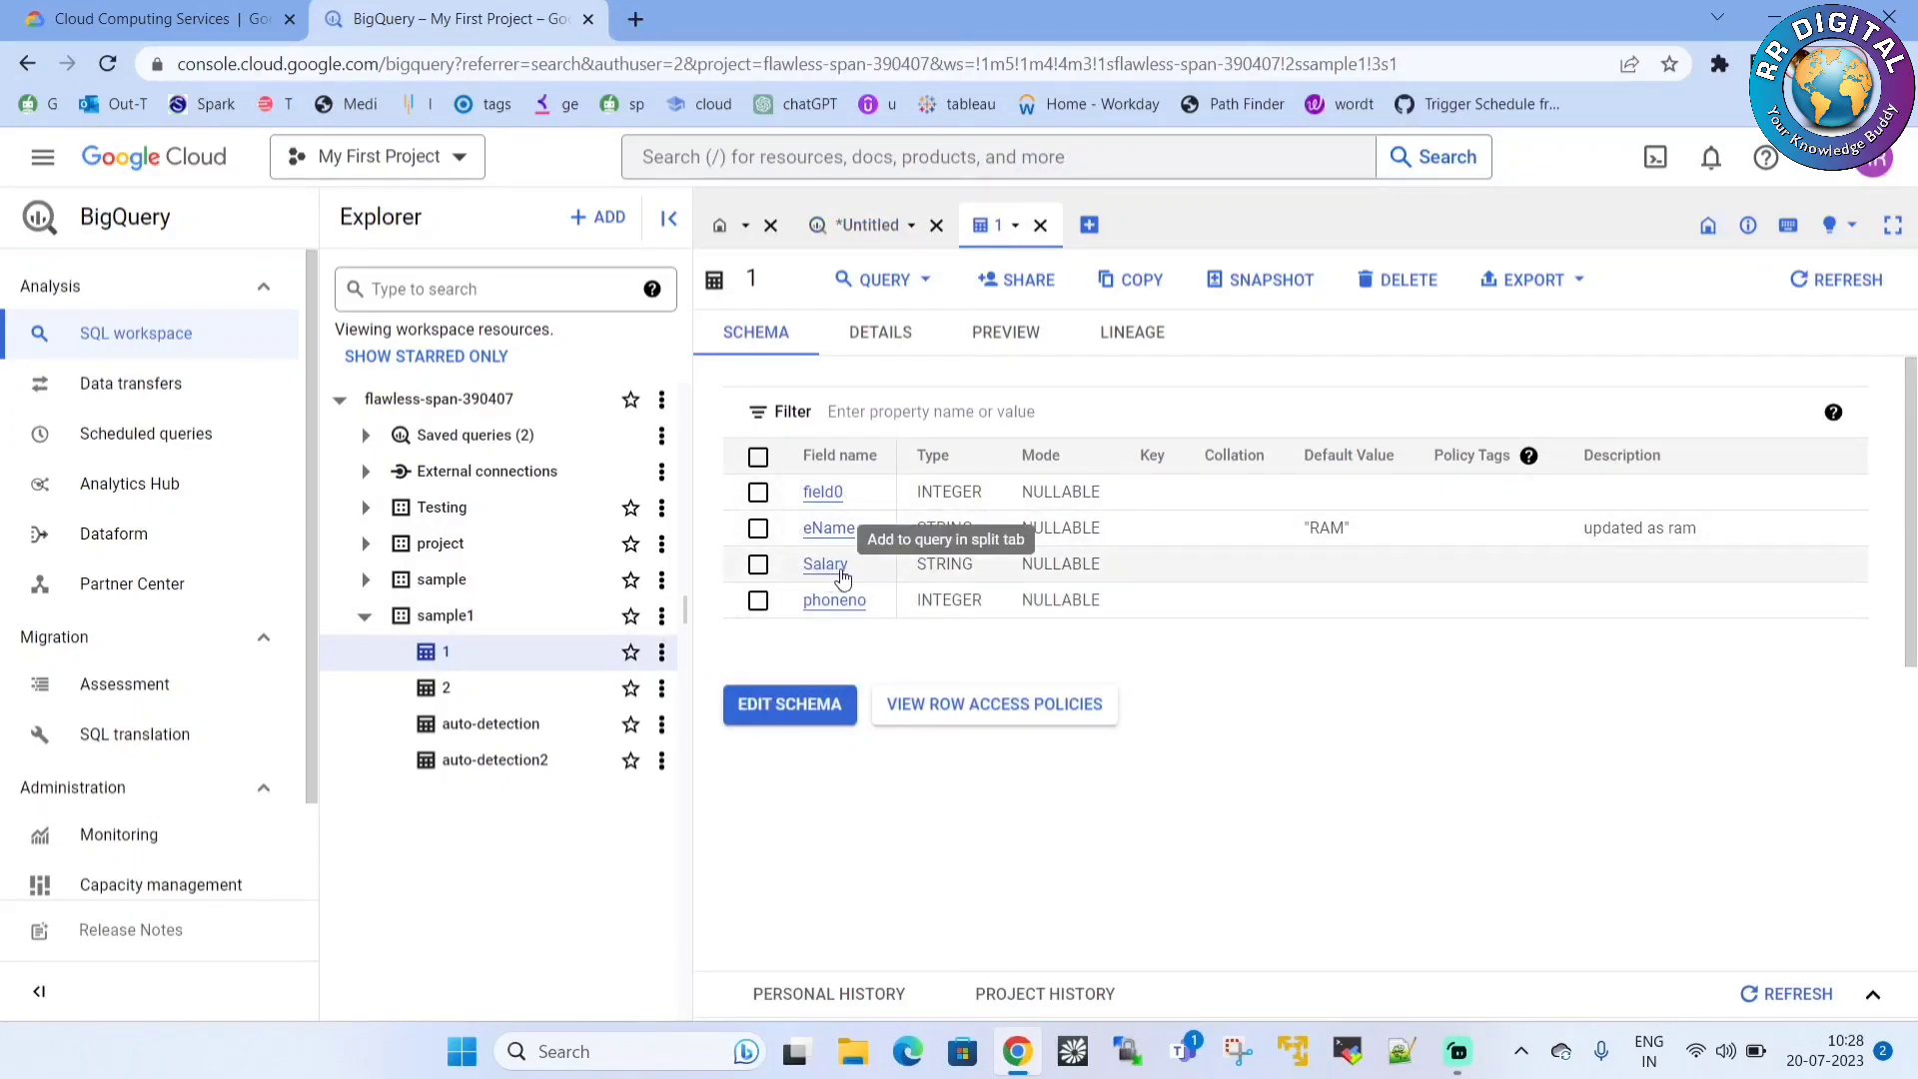
click(867, 224)
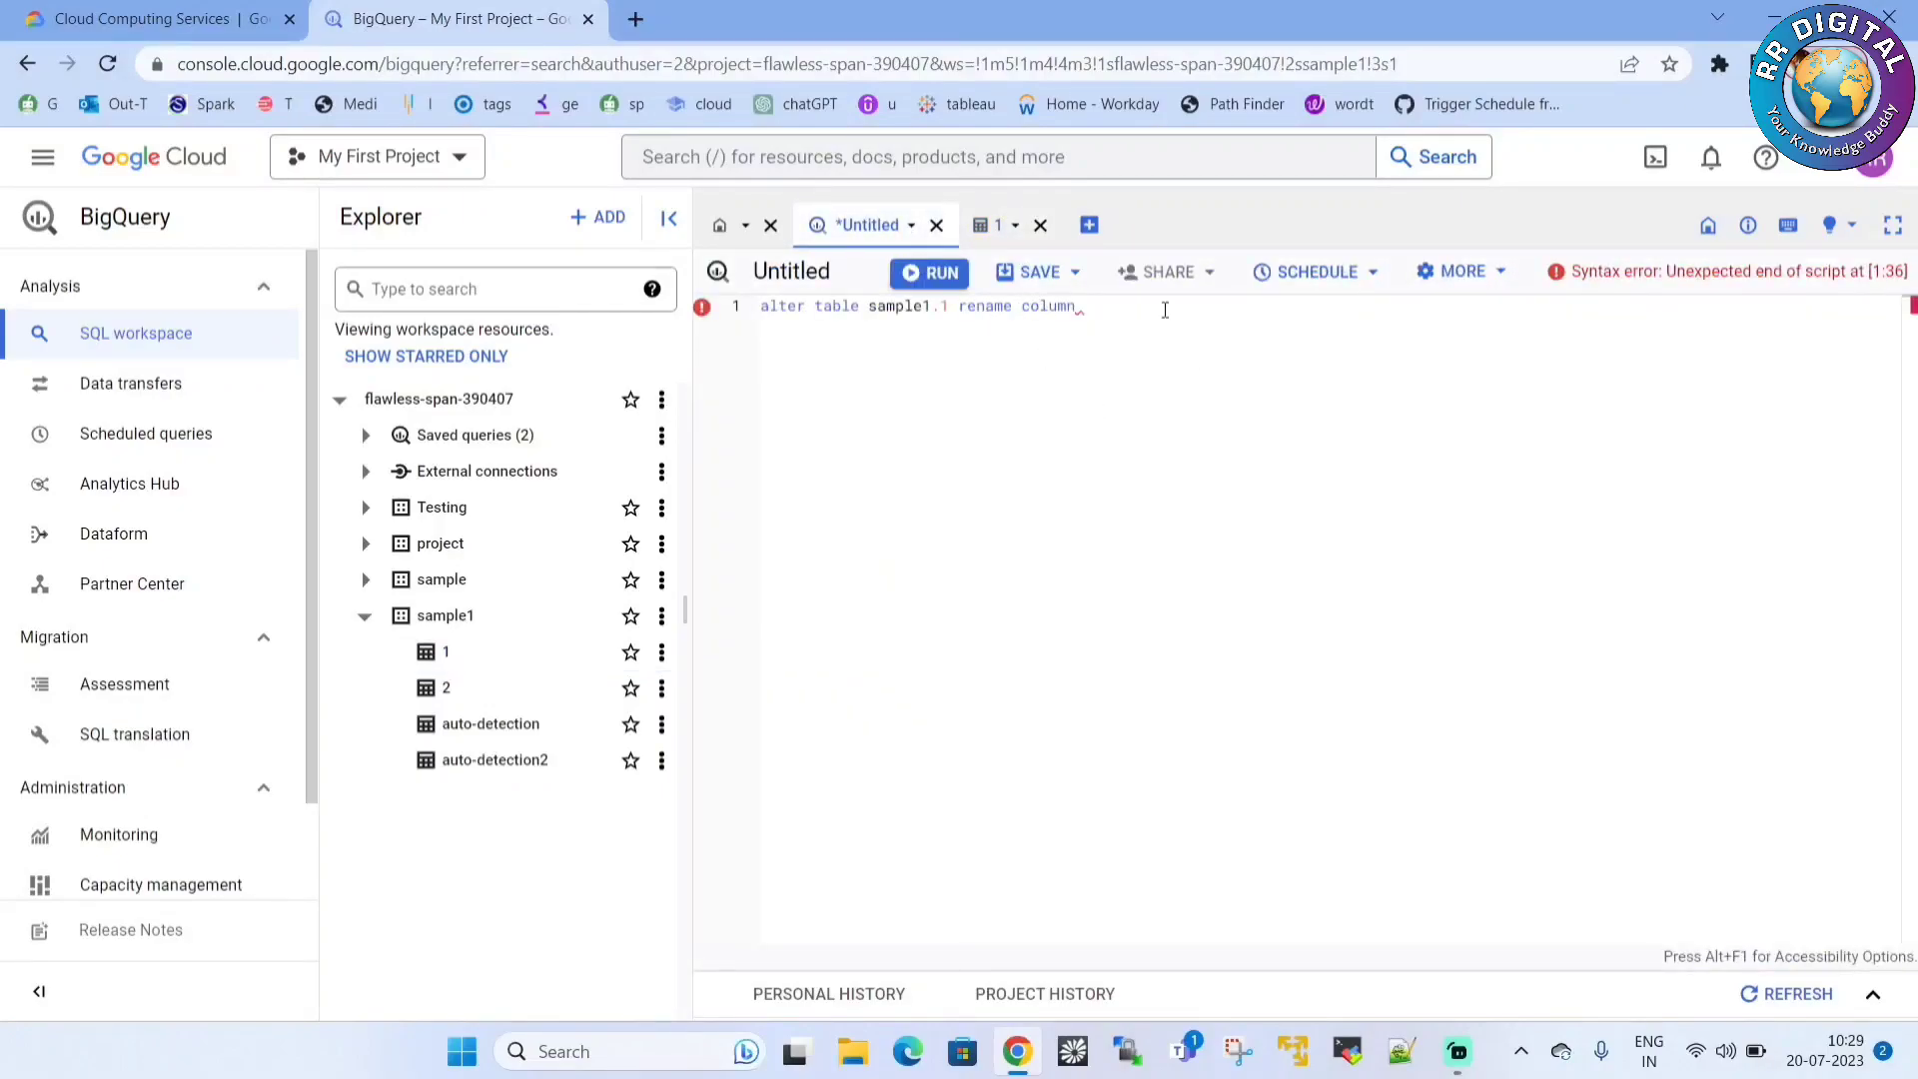
text(salary)
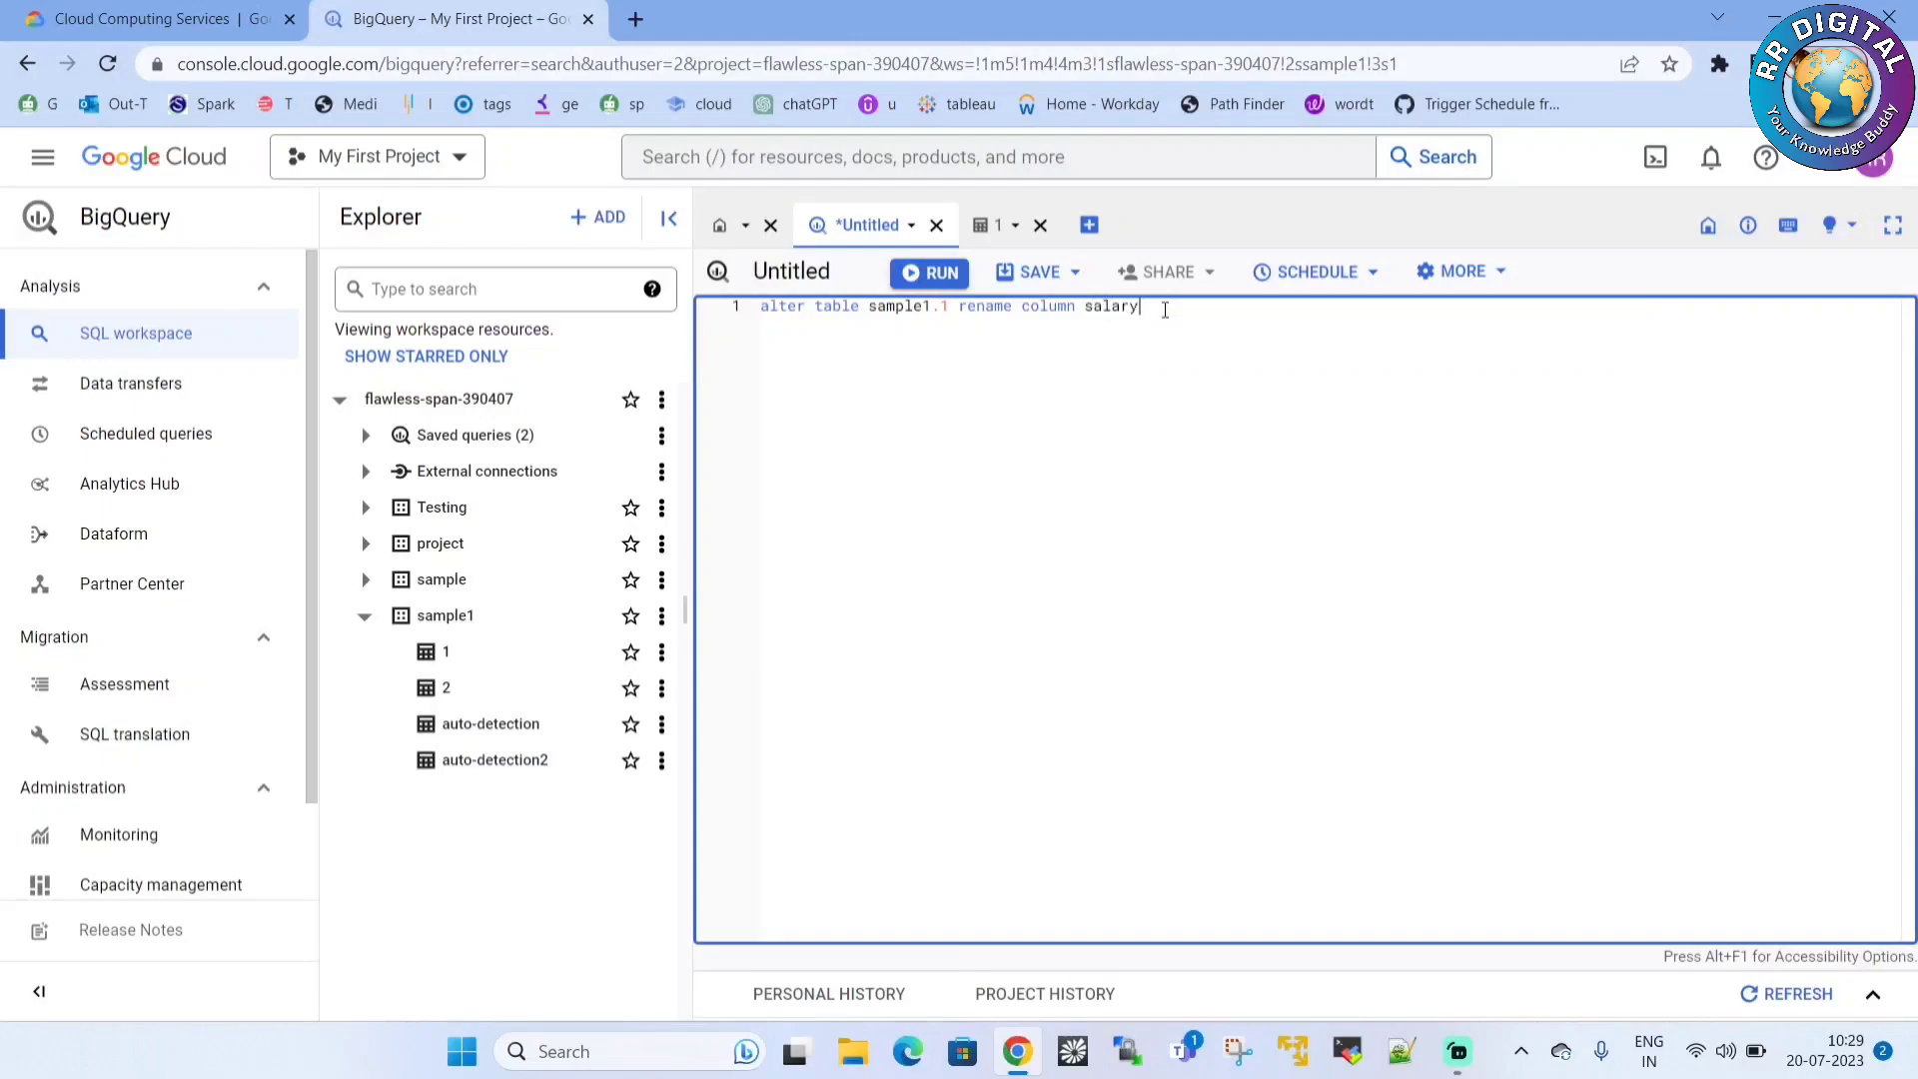
text( to salary1)
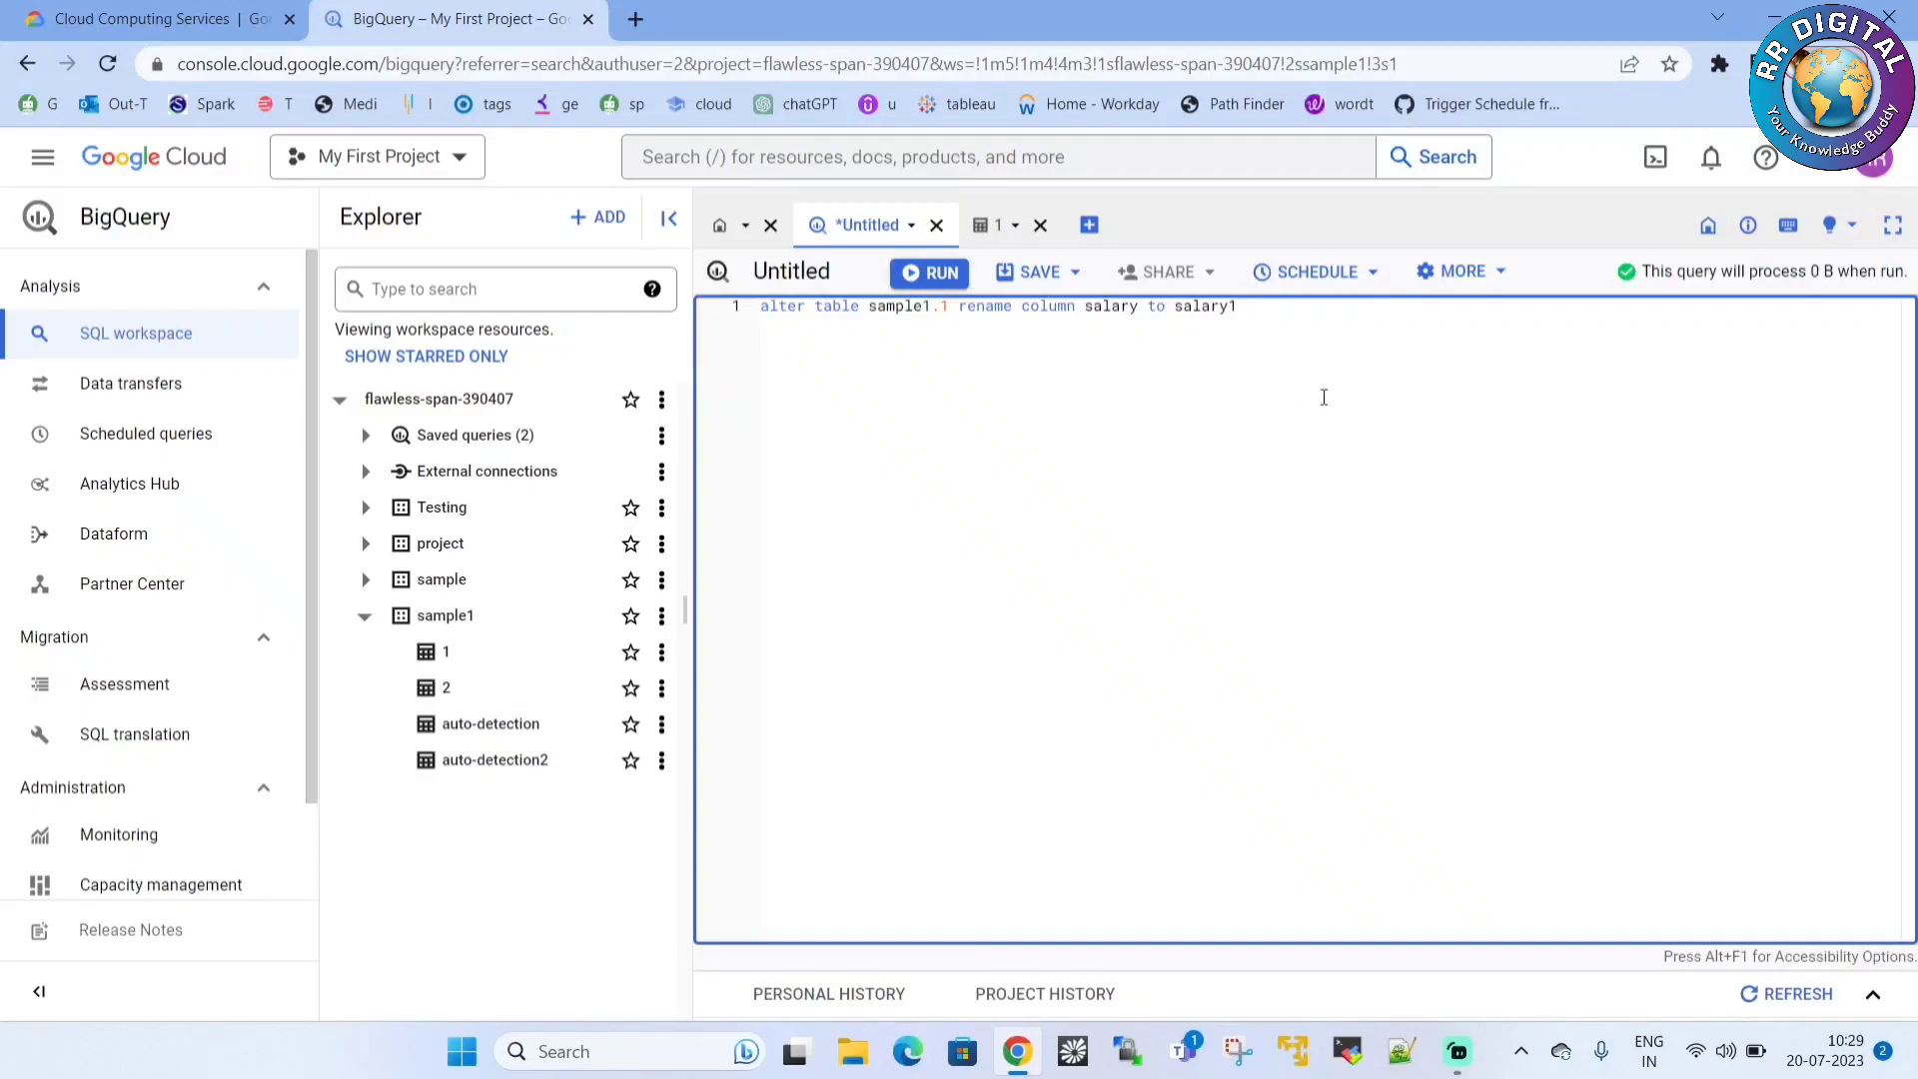
text(;)
click(923, 282)
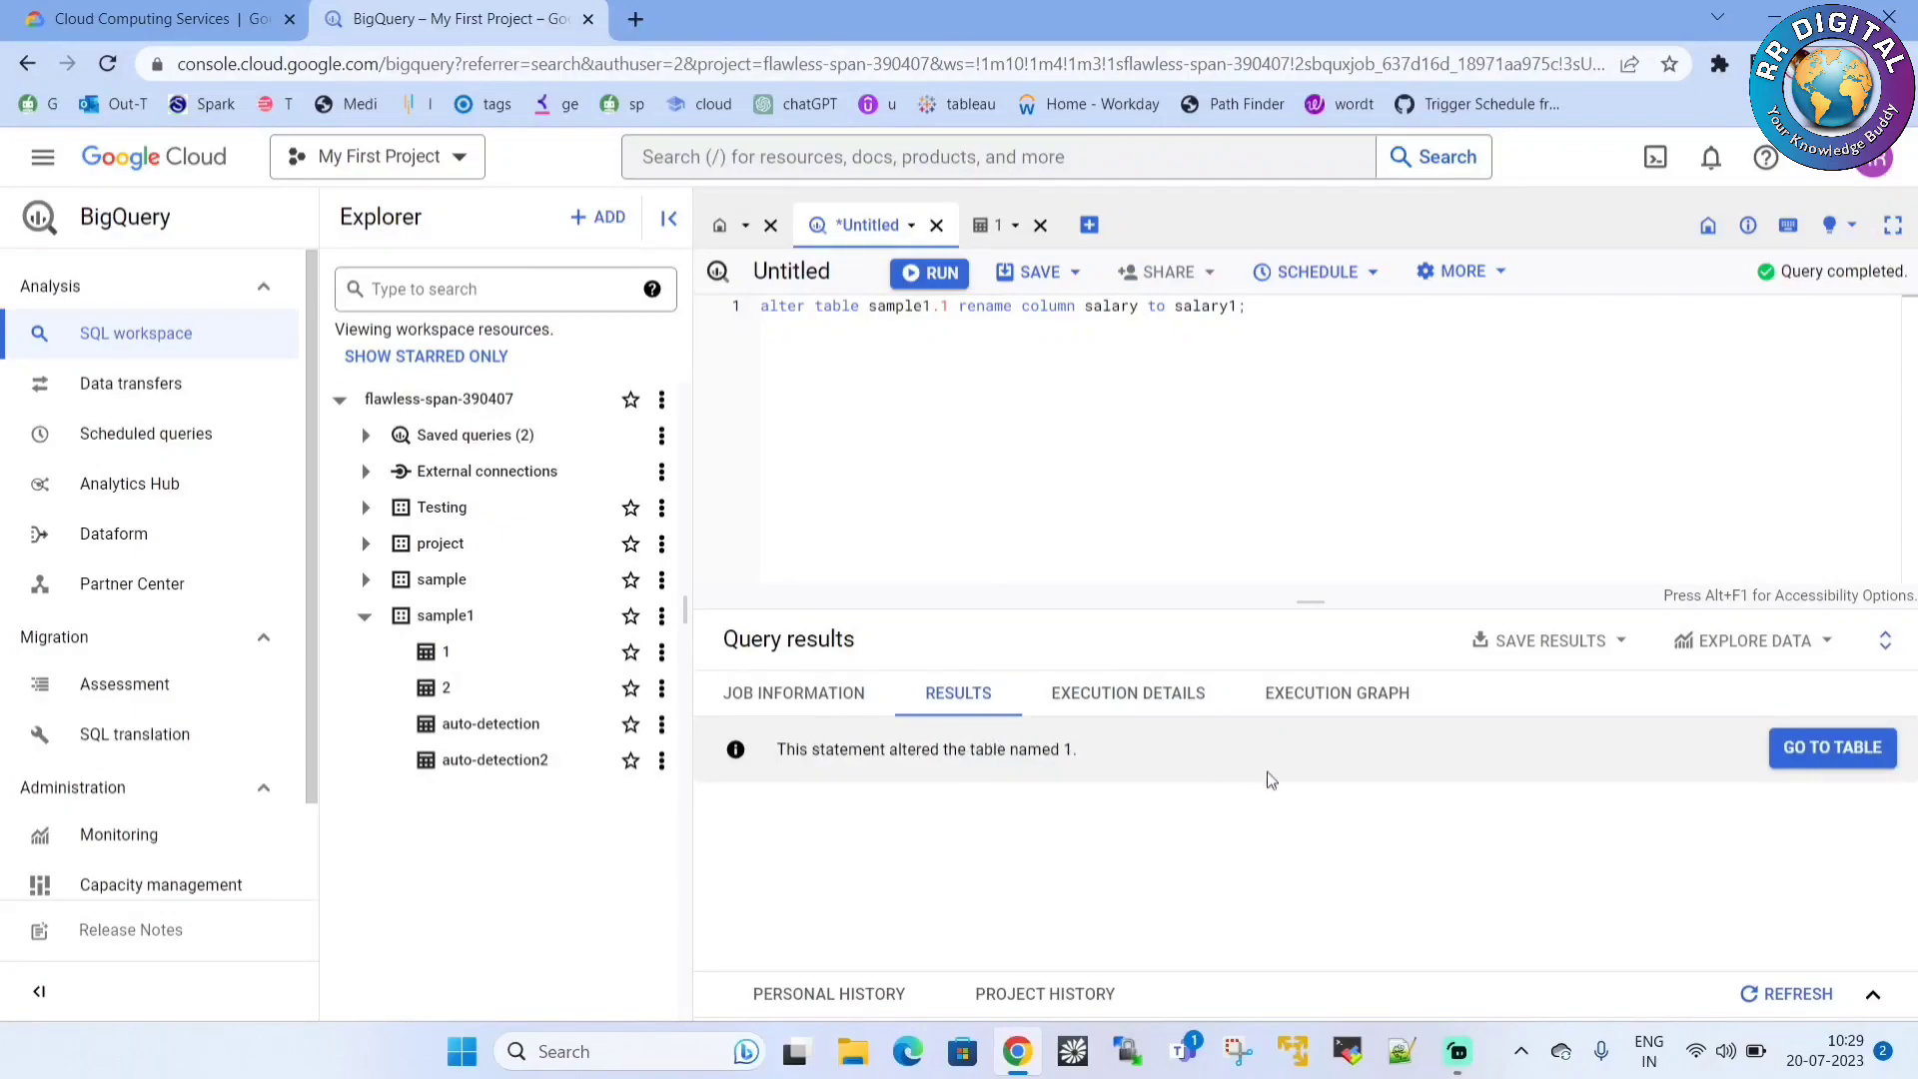
Refresh table 1's schema to check the column names, and return to the untitled query.
click(987, 238)
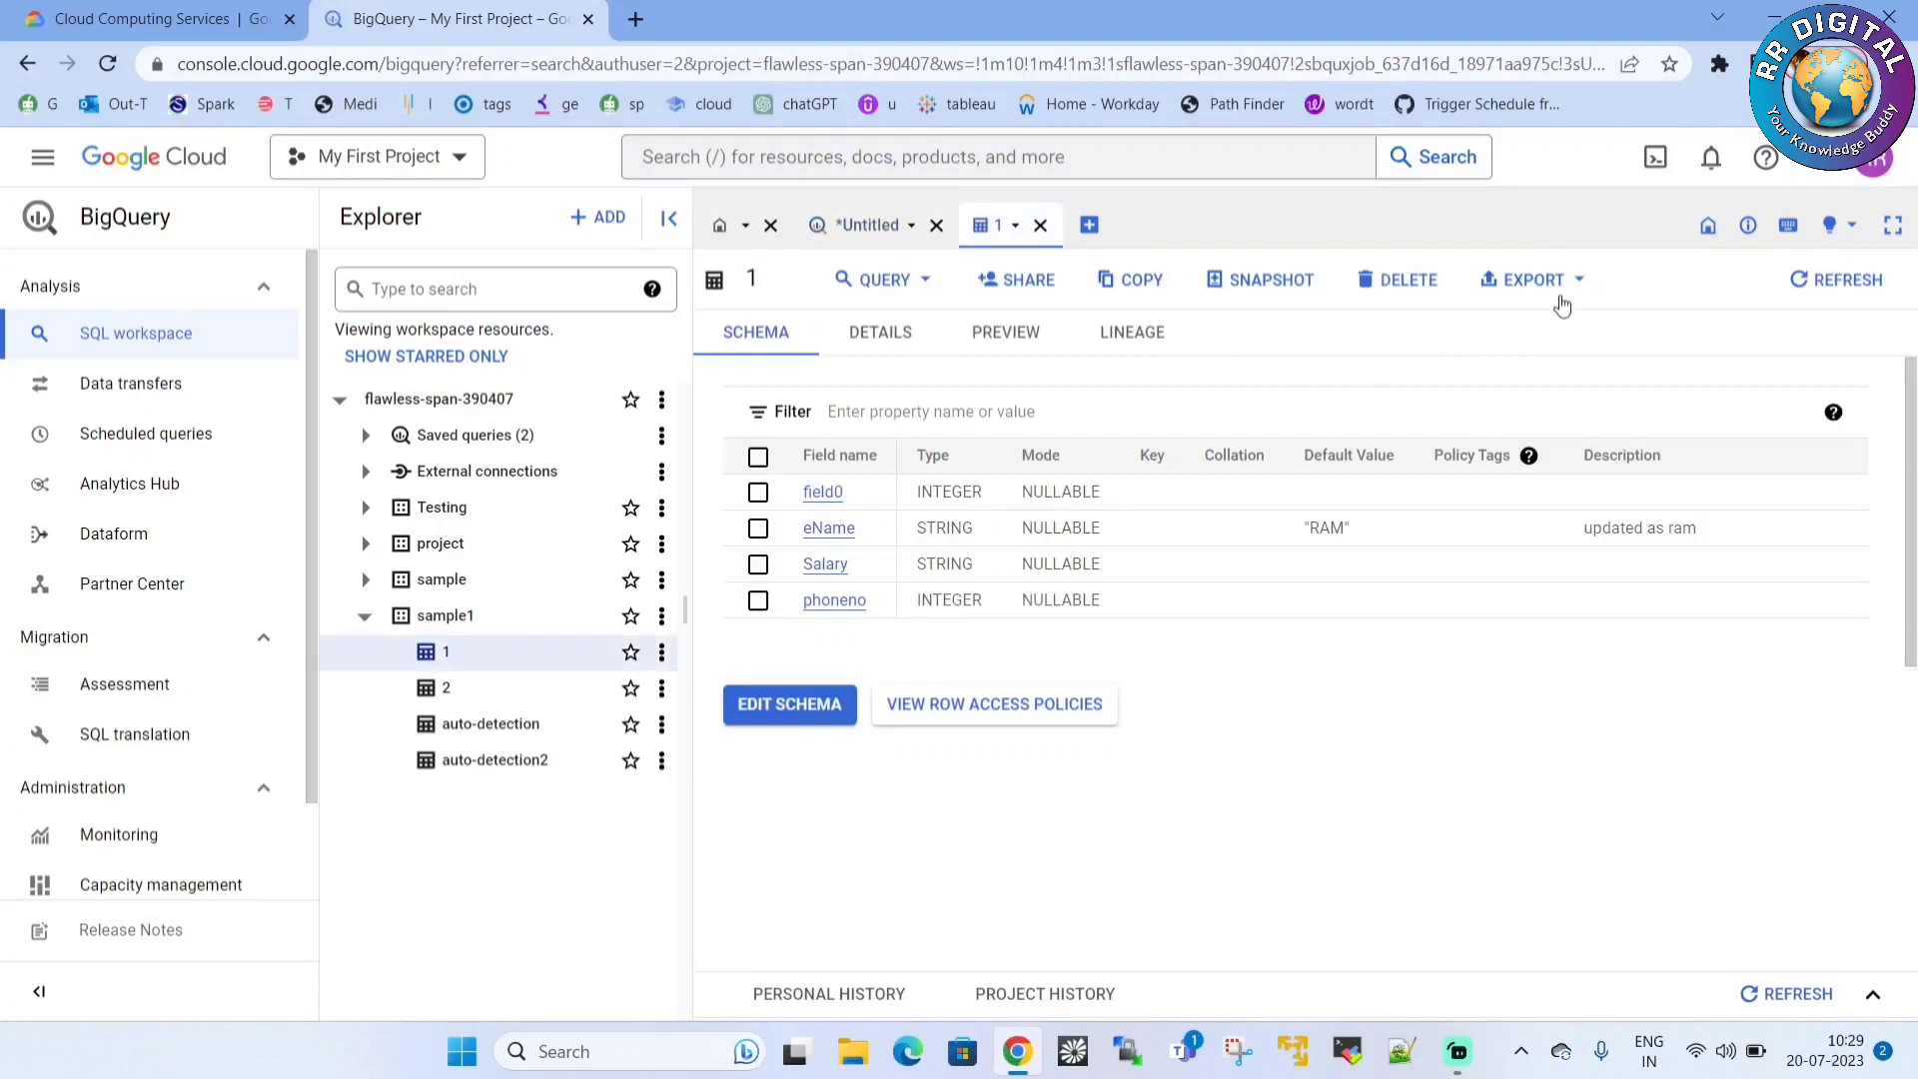
click(1834, 279)
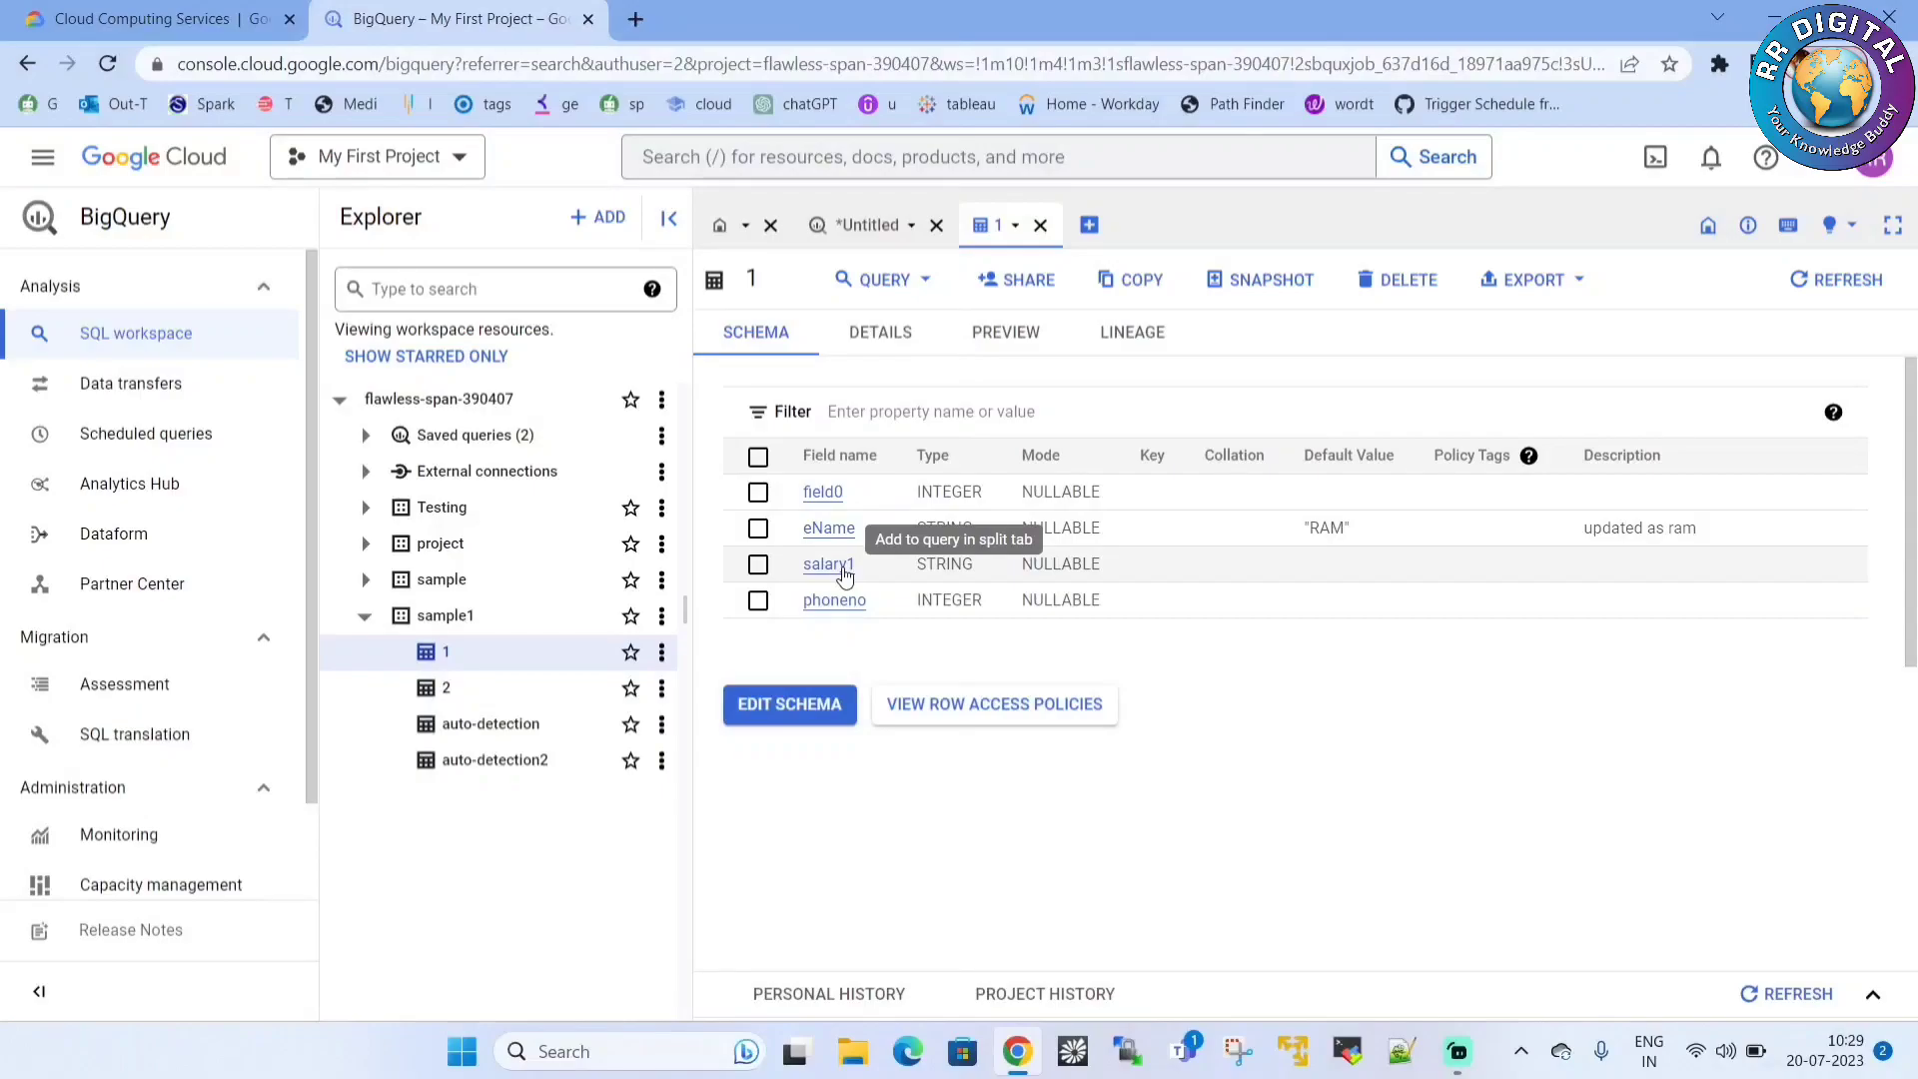
click(844, 227)
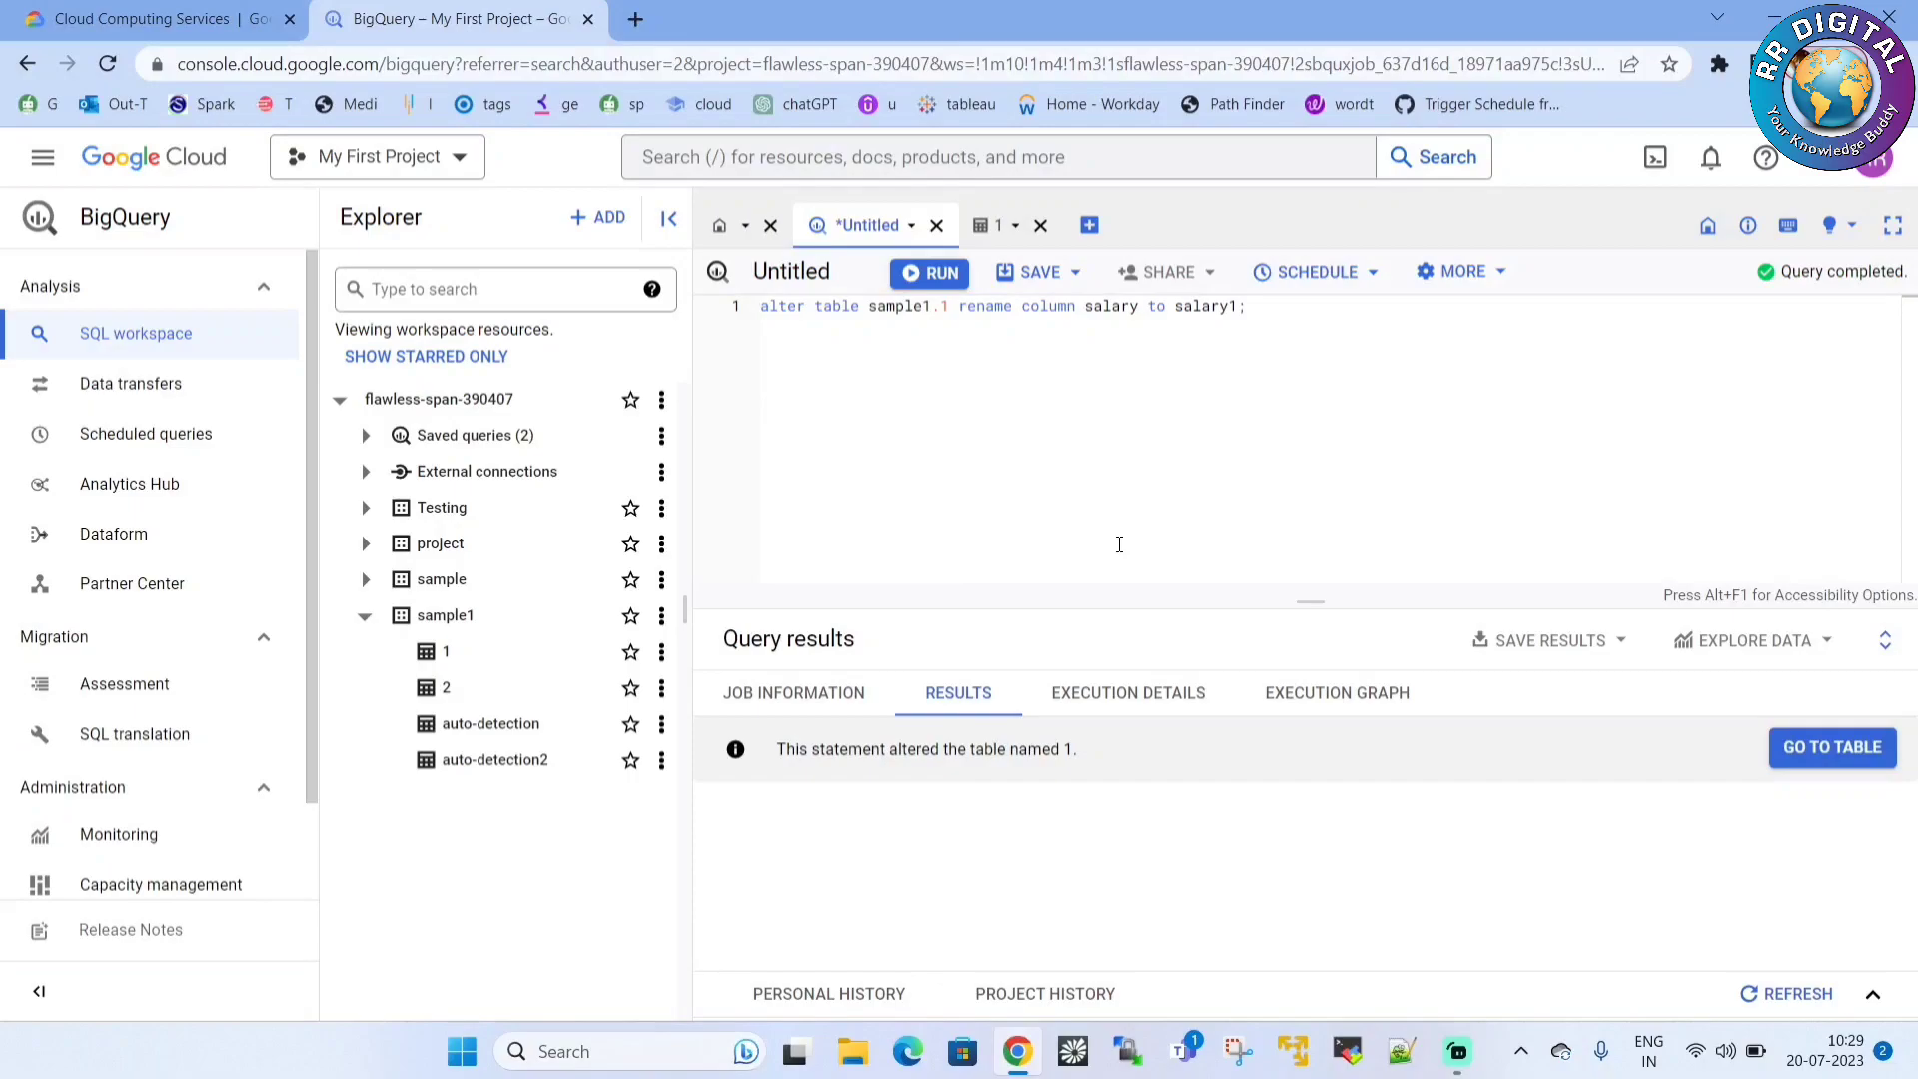